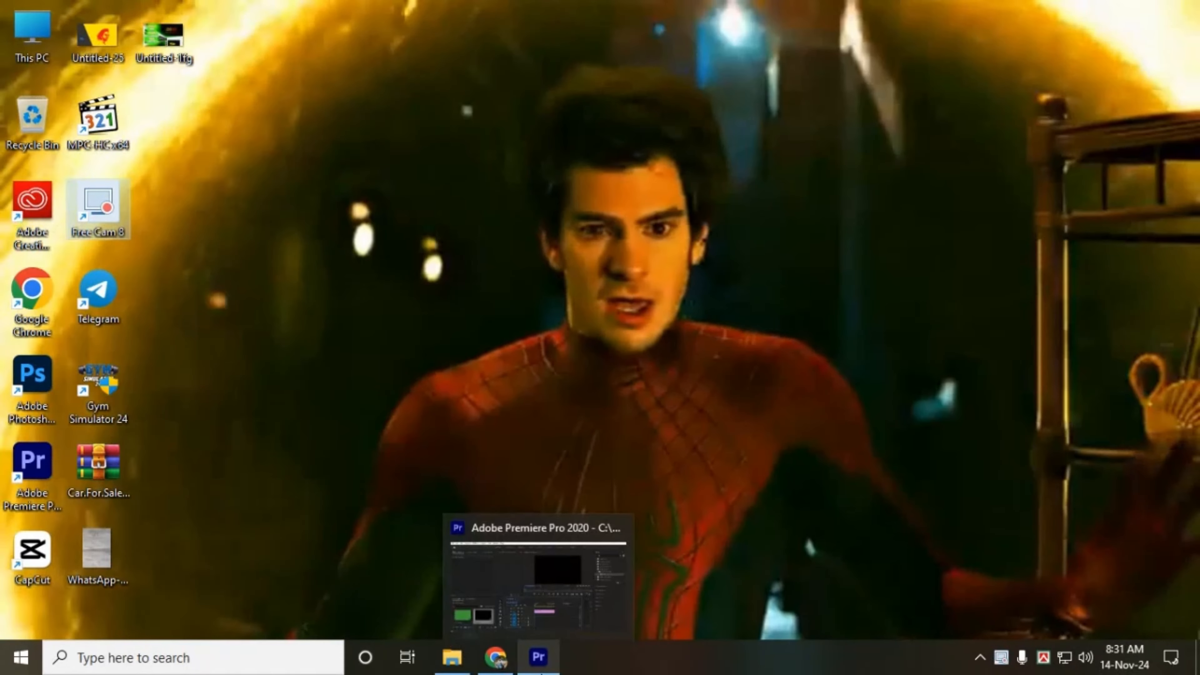
Switch to Premiere Pro and add the text "GLOW" to the program frame with the Type tool.
{"action": "left_click", "coordinate": [539, 662]}
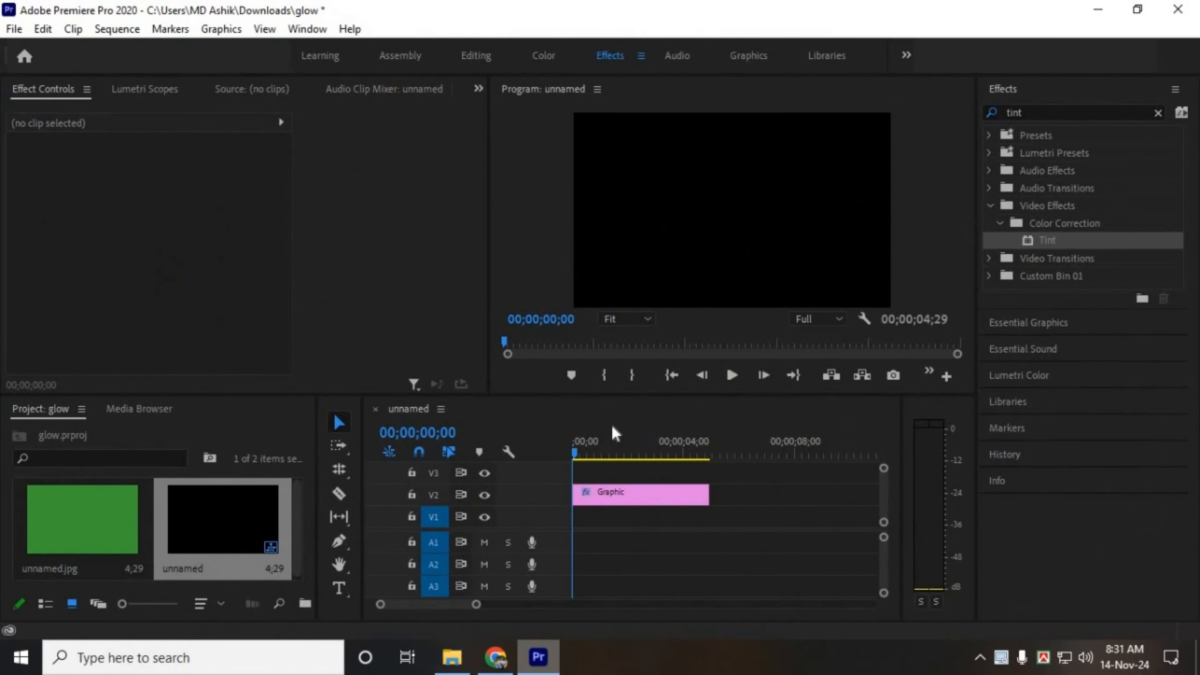
{"action": "left_click", "coordinate": [340, 589]}
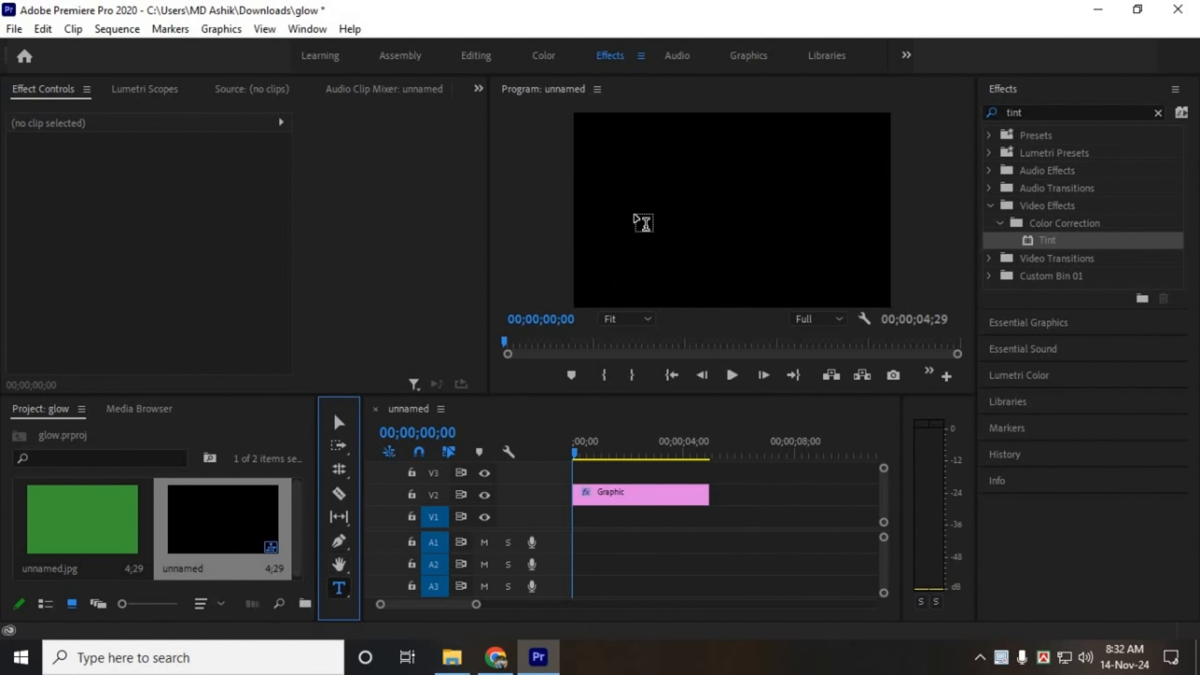
{"action": "left_click", "coordinate": [636, 213]}
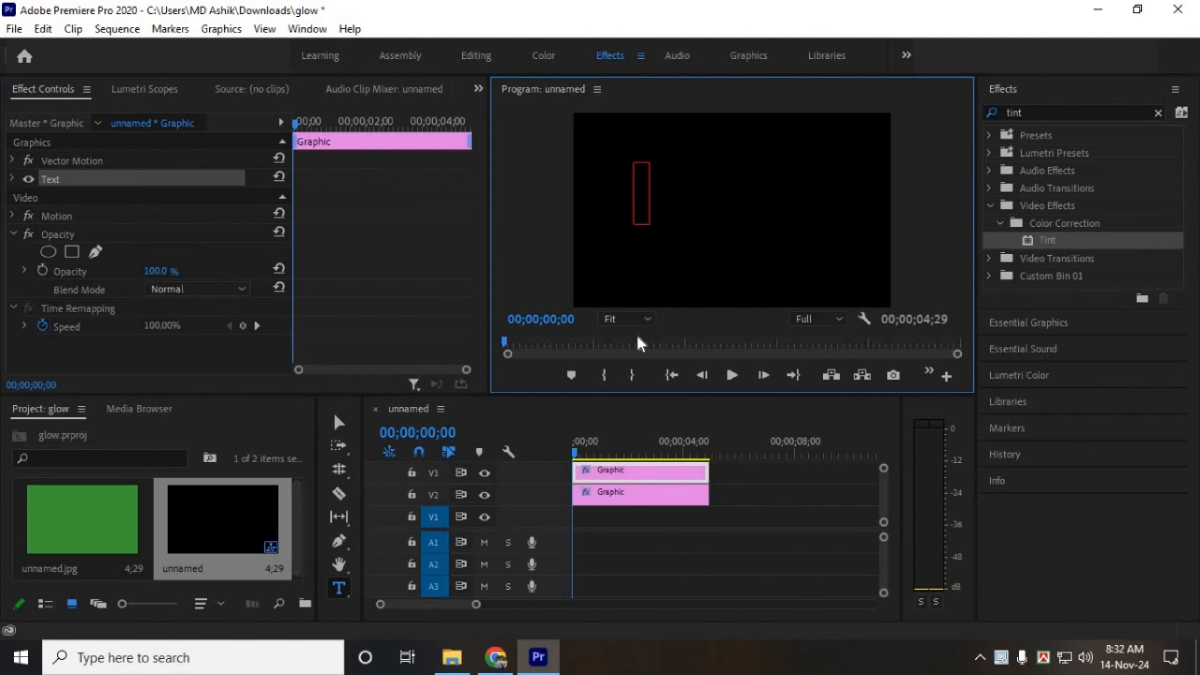
{"action": "type", "text": "G"}
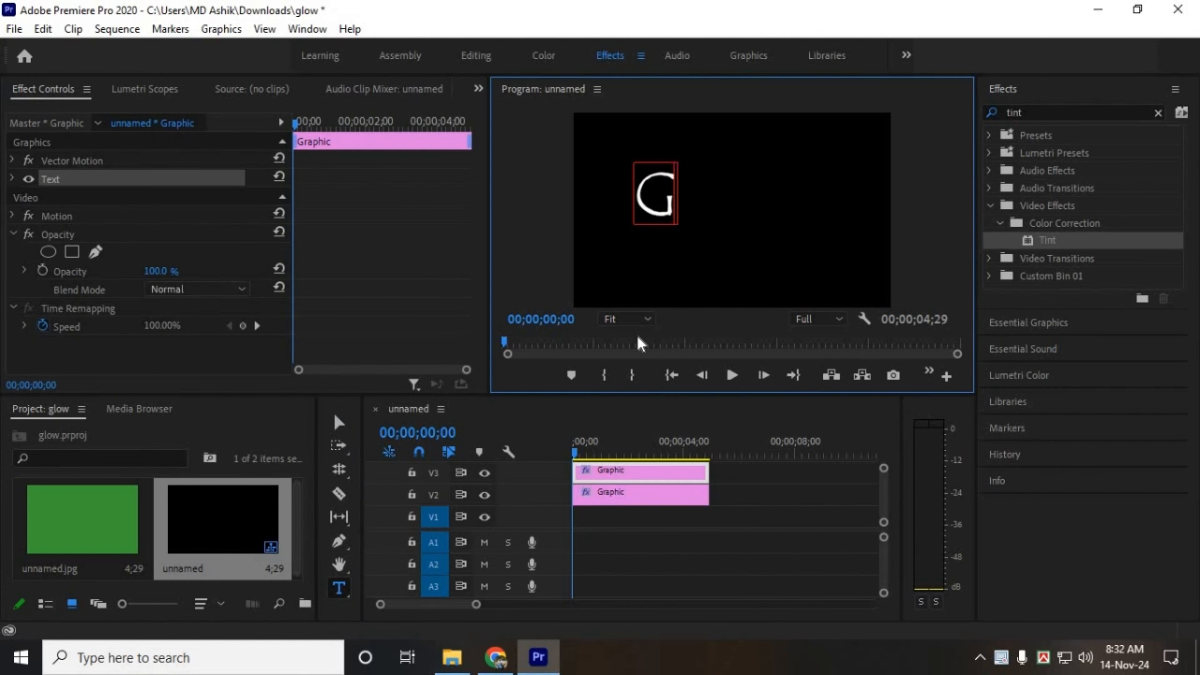
{"action": "type", "text": "LOW"}
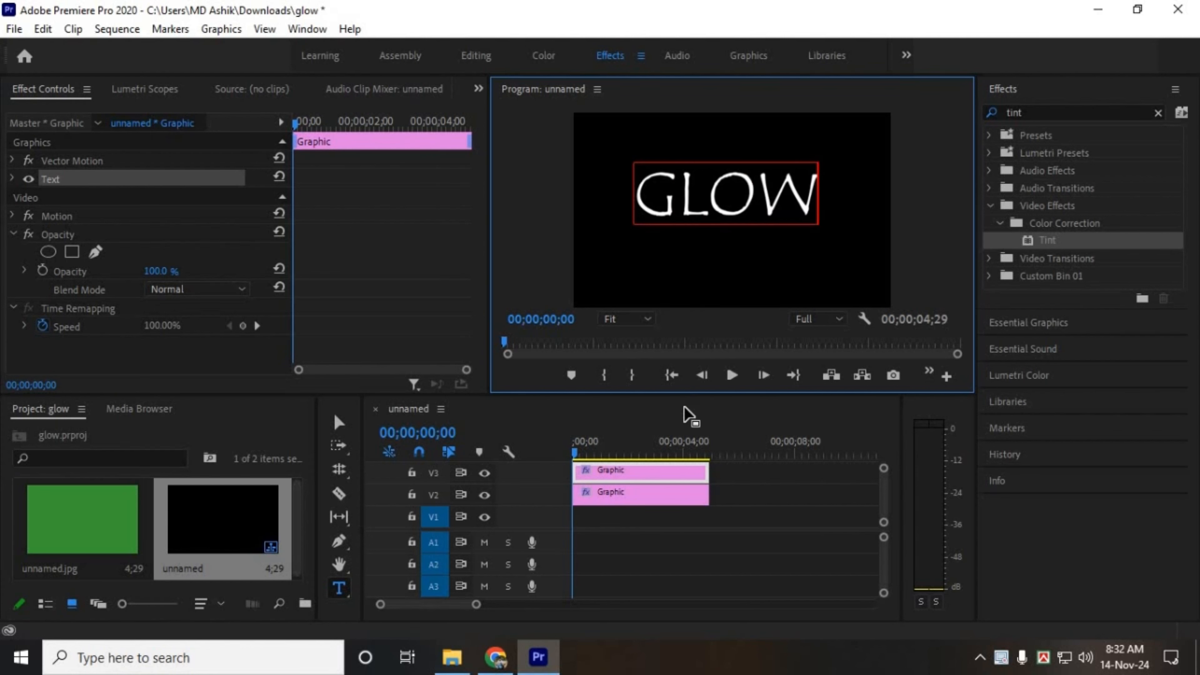
Delete the older graphic clip on track V2 of the sequence.
{"action": "left_click", "coordinate": [663, 490]}
{"action": "key", "text": "Delete"}
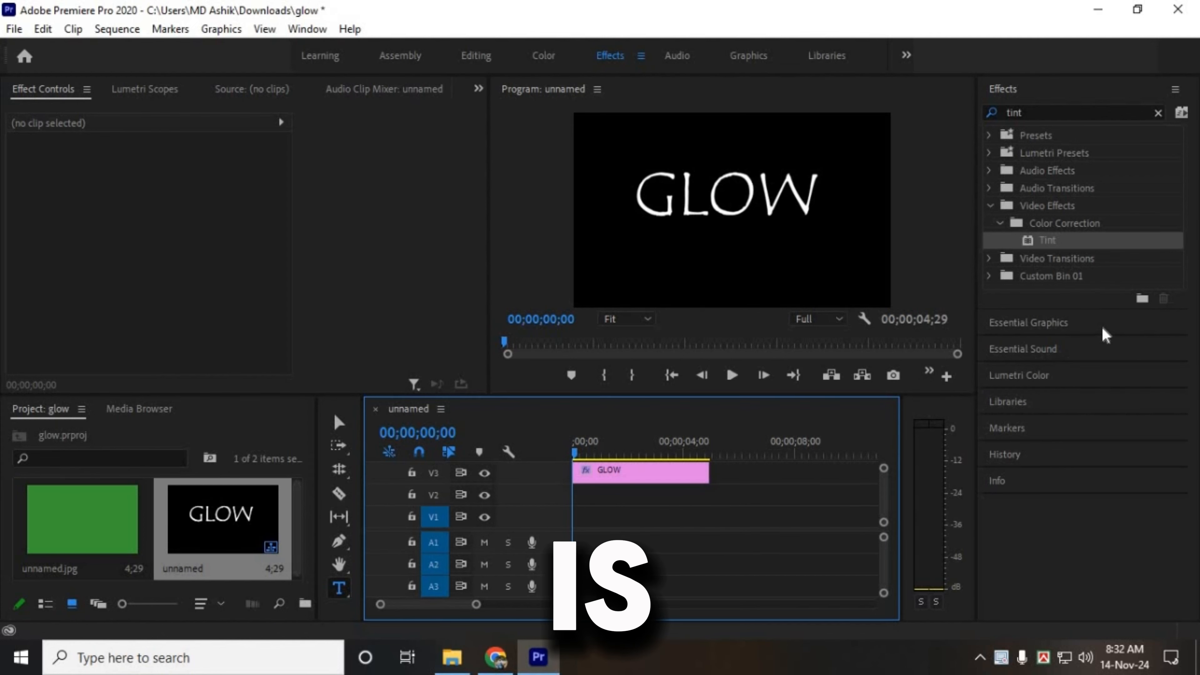
Set the text style to Times New Roman Bold with a red F70A0A fill.
{"action": "left_click", "coordinate": [1063, 349]}
{"action": "left_click", "coordinate": [1057, 116]}
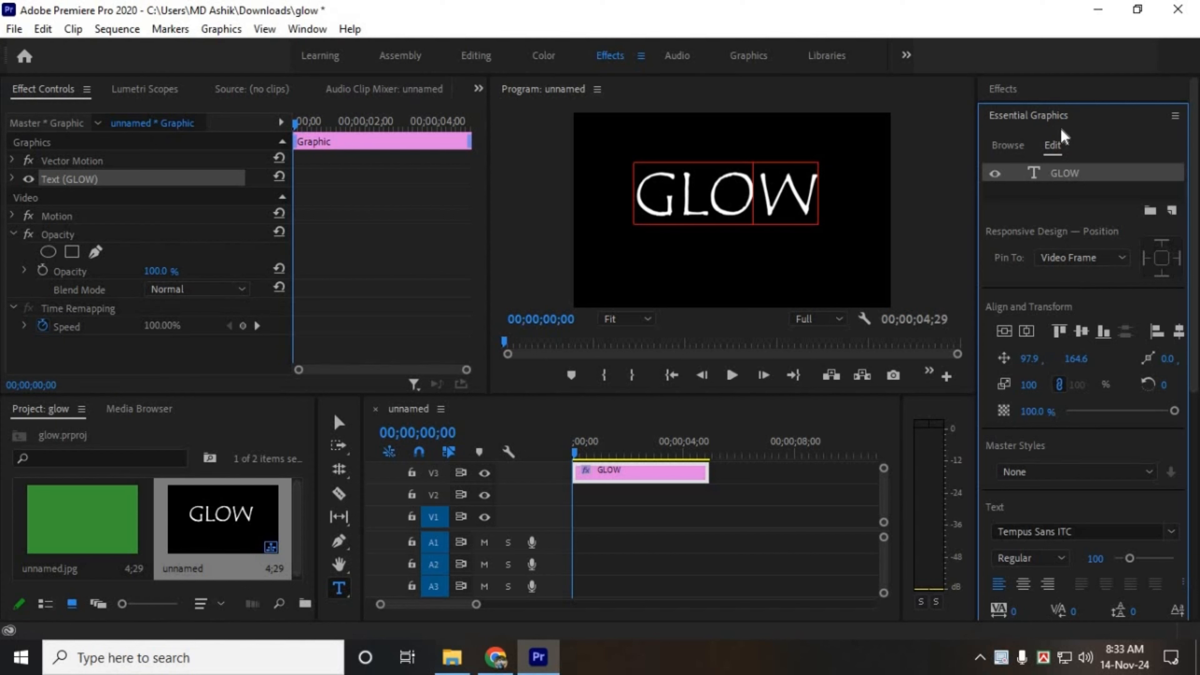
{"action": "left_click", "coordinate": [1051, 118]}
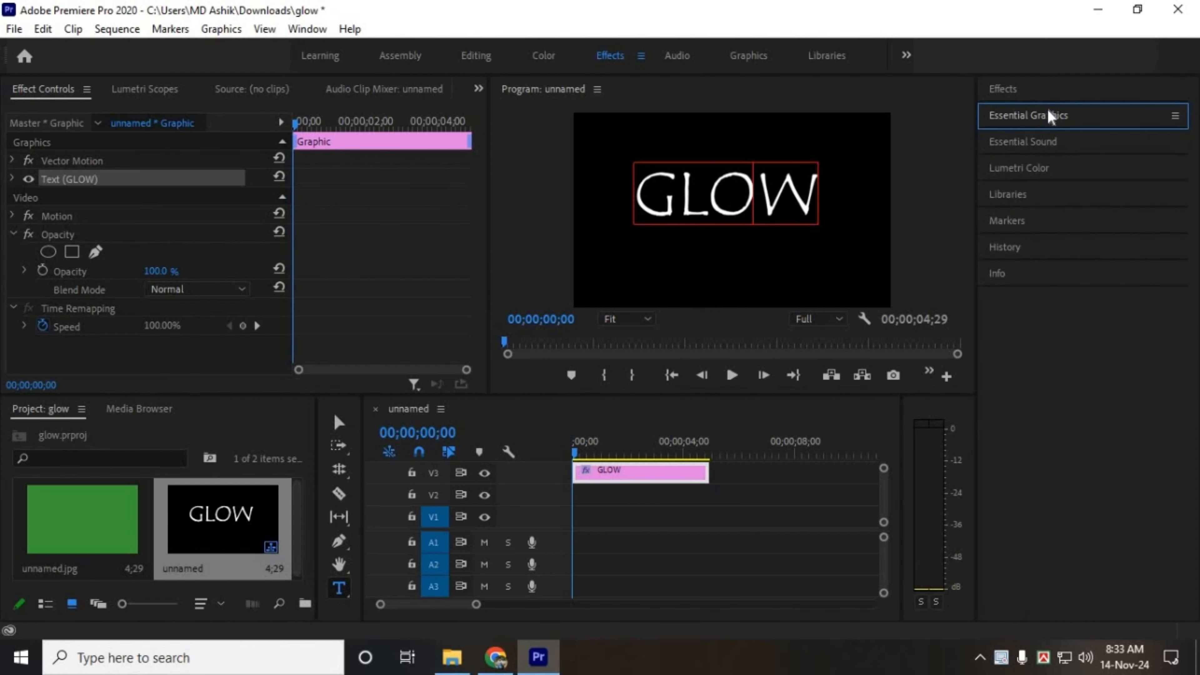
{"action": "left_click", "coordinate": [1048, 115]}
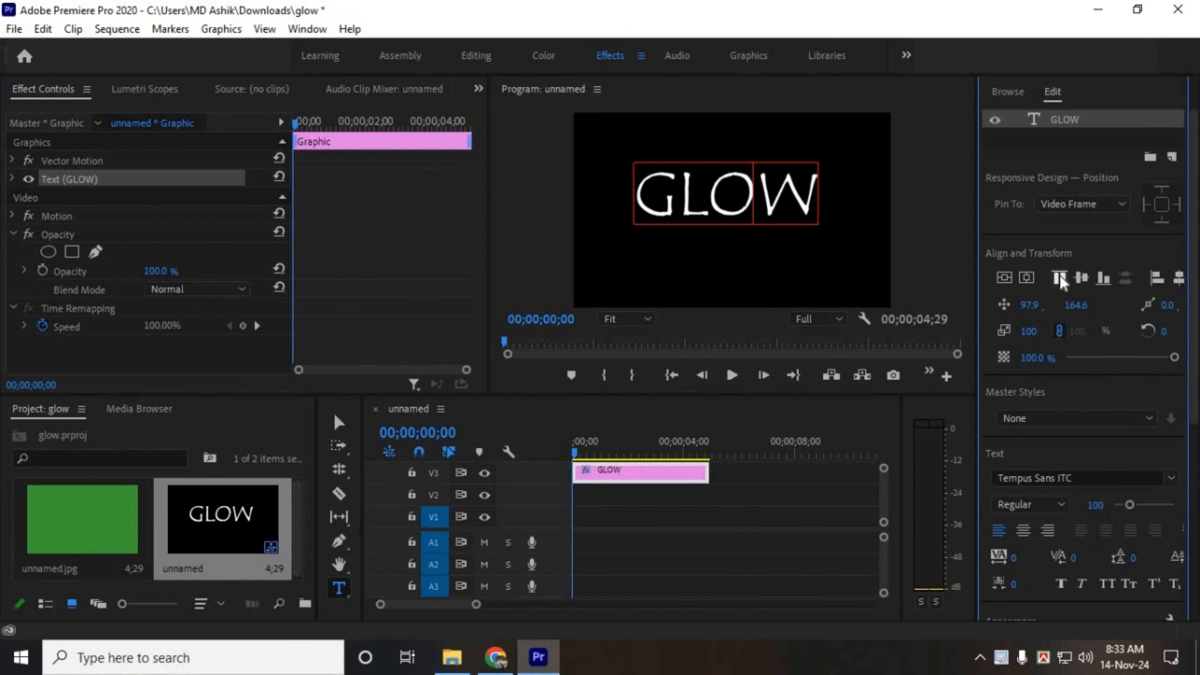
{"action": "scroll", "coordinate": [1001, 132], "scroll_direction": "up", "scroll_amount": 2}
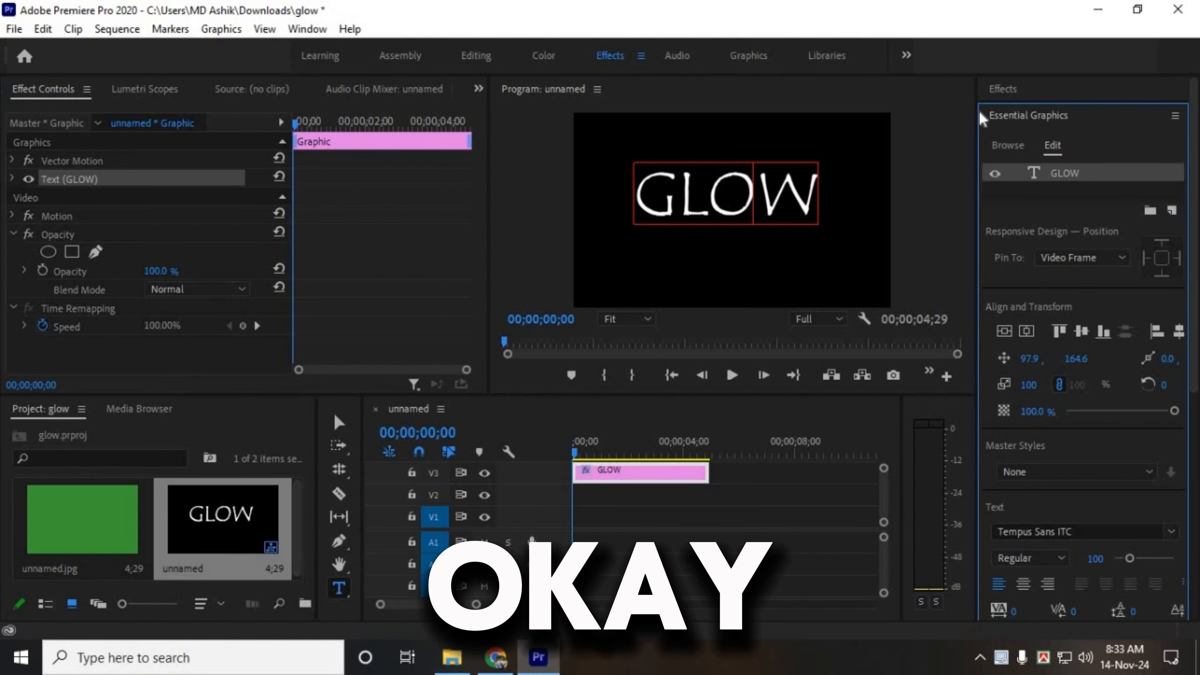
{"action": "scroll", "coordinate": [1126, 338], "scroll_direction": "down", "scroll_amount": 1}
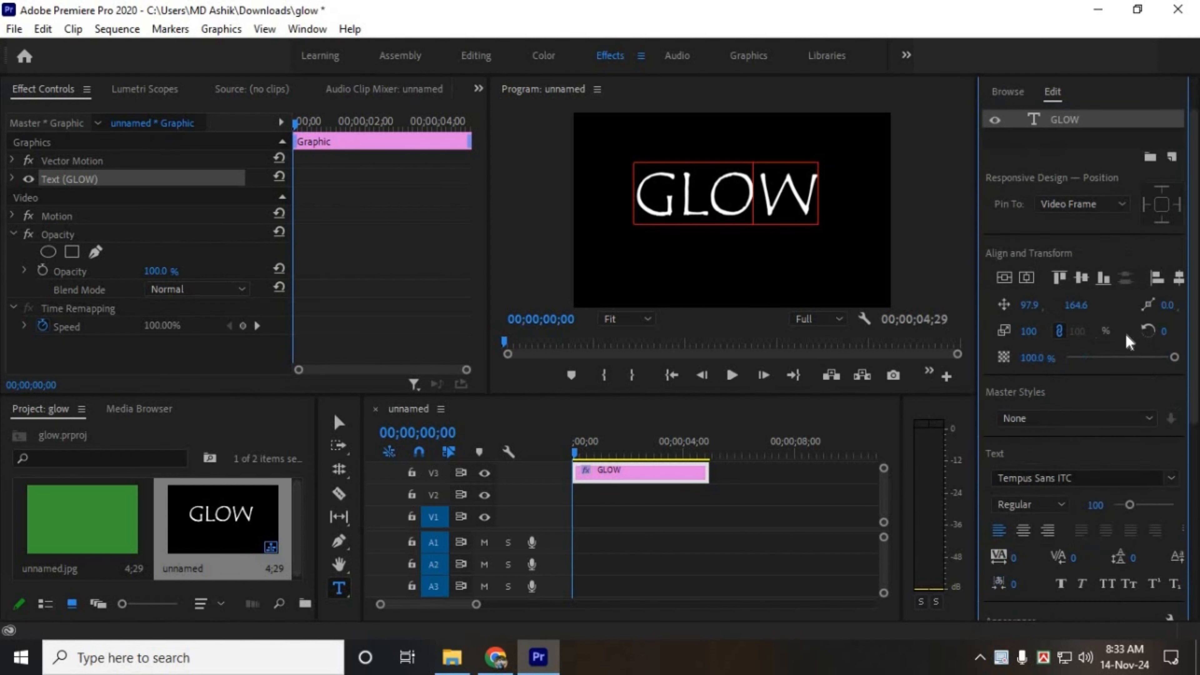
{"action": "left_click", "coordinate": [1179, 476]}
{"action": "scroll", "coordinate": [1003, 293], "scroll_direction": "down", "scroll_amount": 10}
{"action": "scroll", "coordinate": [998, 265], "scroll_direction": "up", "scroll_amount": 10}
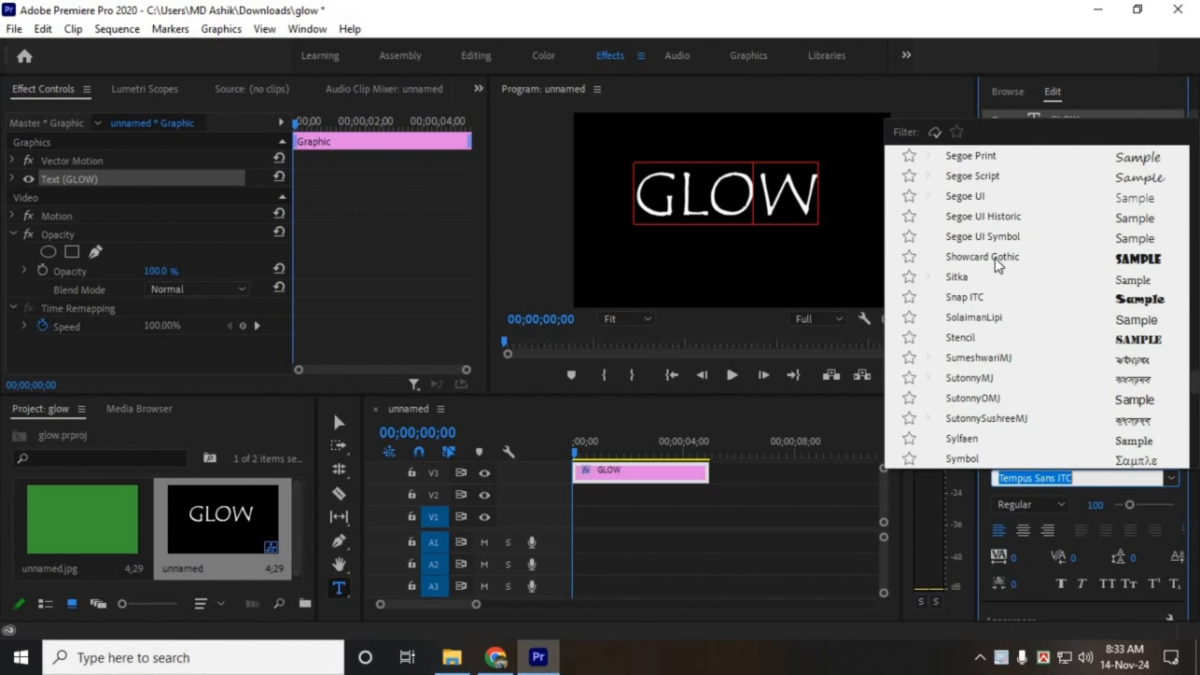
{"action": "left_click", "coordinate": [961, 438]}
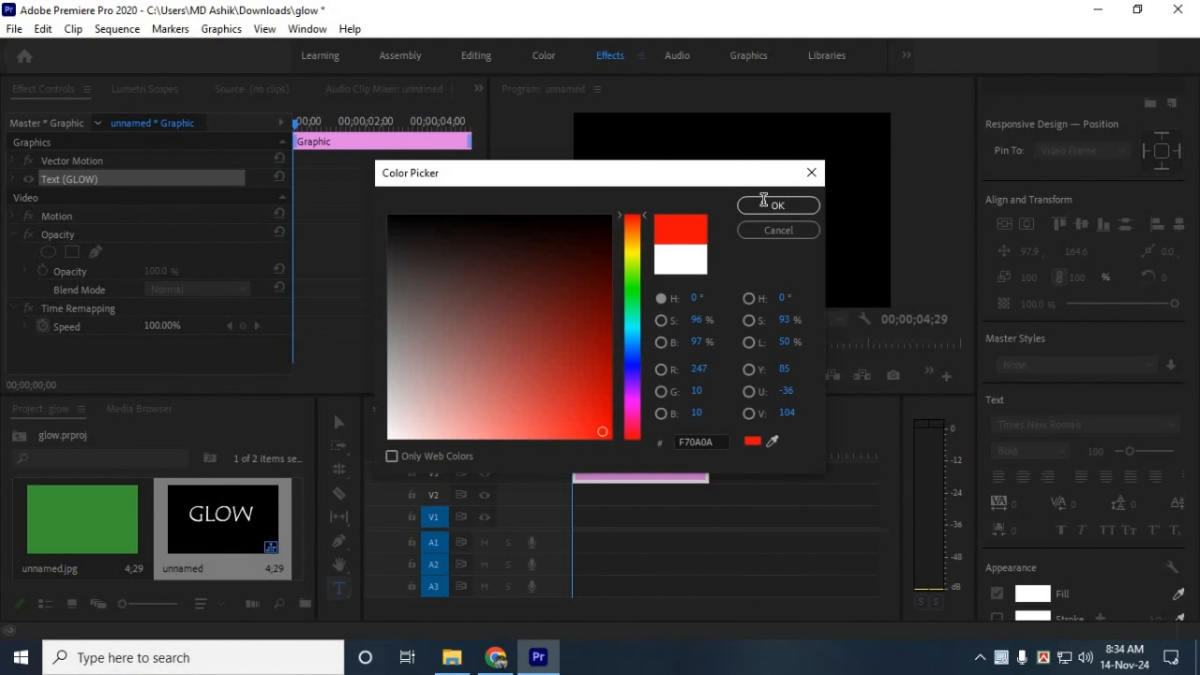
{"action": "left_click", "coordinate": [773, 201]}
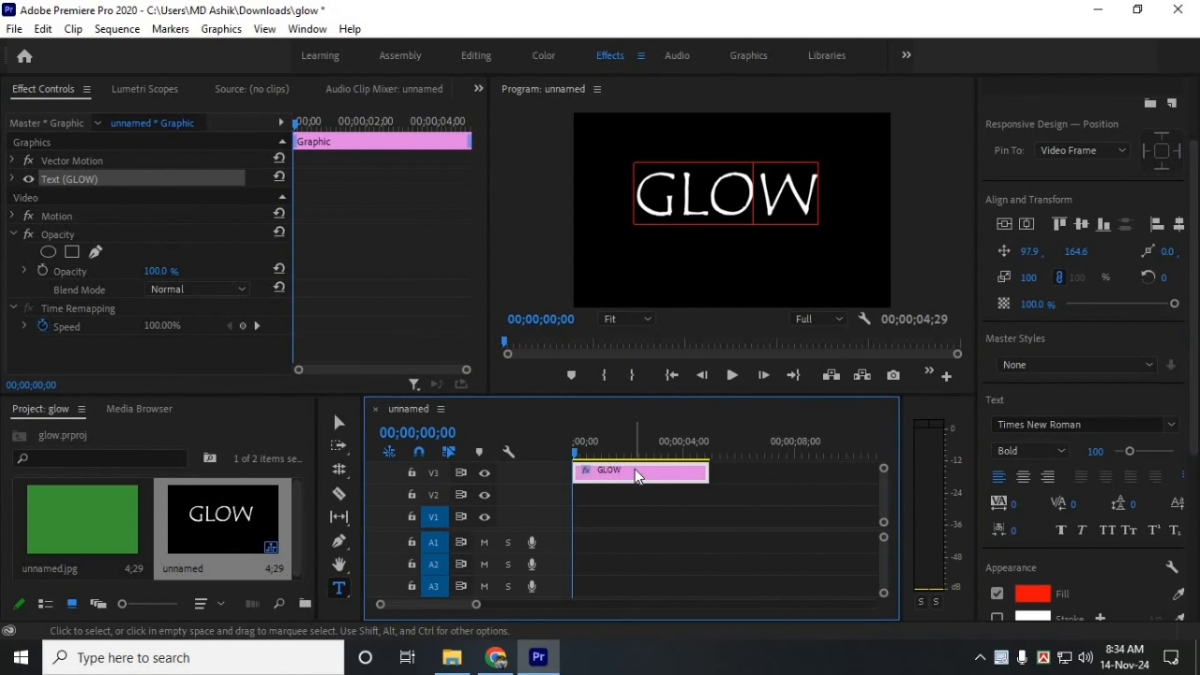
Delete the GLOW clip and add a new "GLOW" text in the program frame using the current text style.
{"action": "key", "text": "Delete"}
{"action": "left_click", "coordinate": [655, 192]}
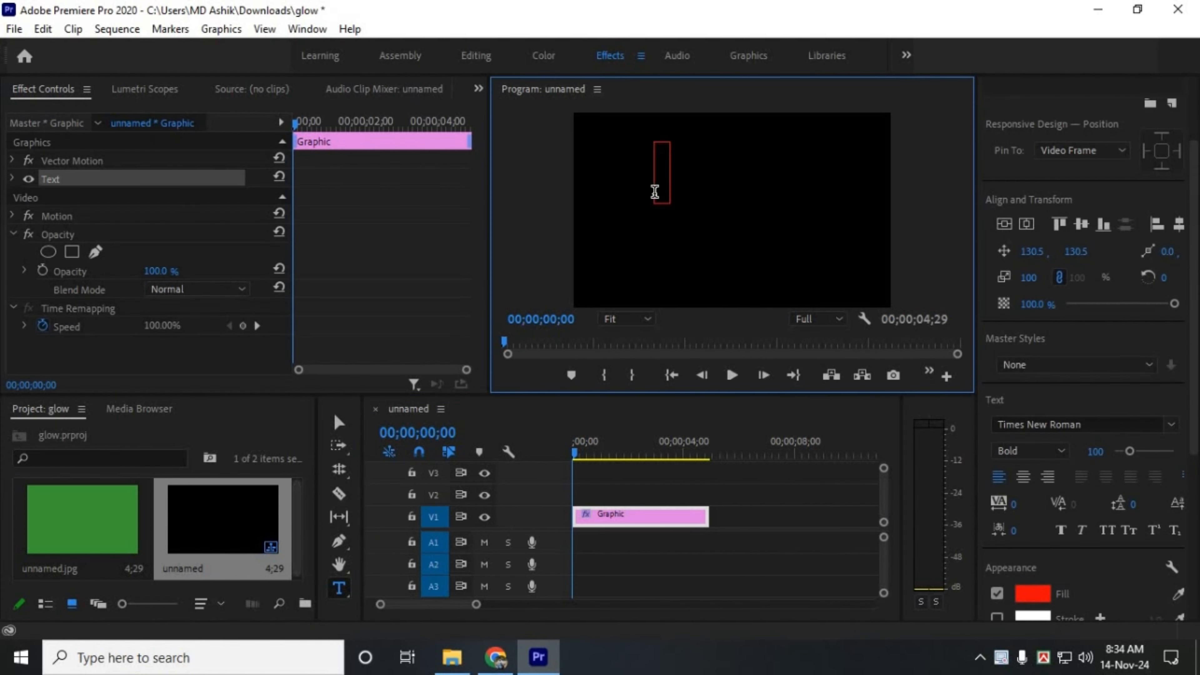
{"action": "type", "text": "GLOW"}
{"action": "key", "text": "Escape"}
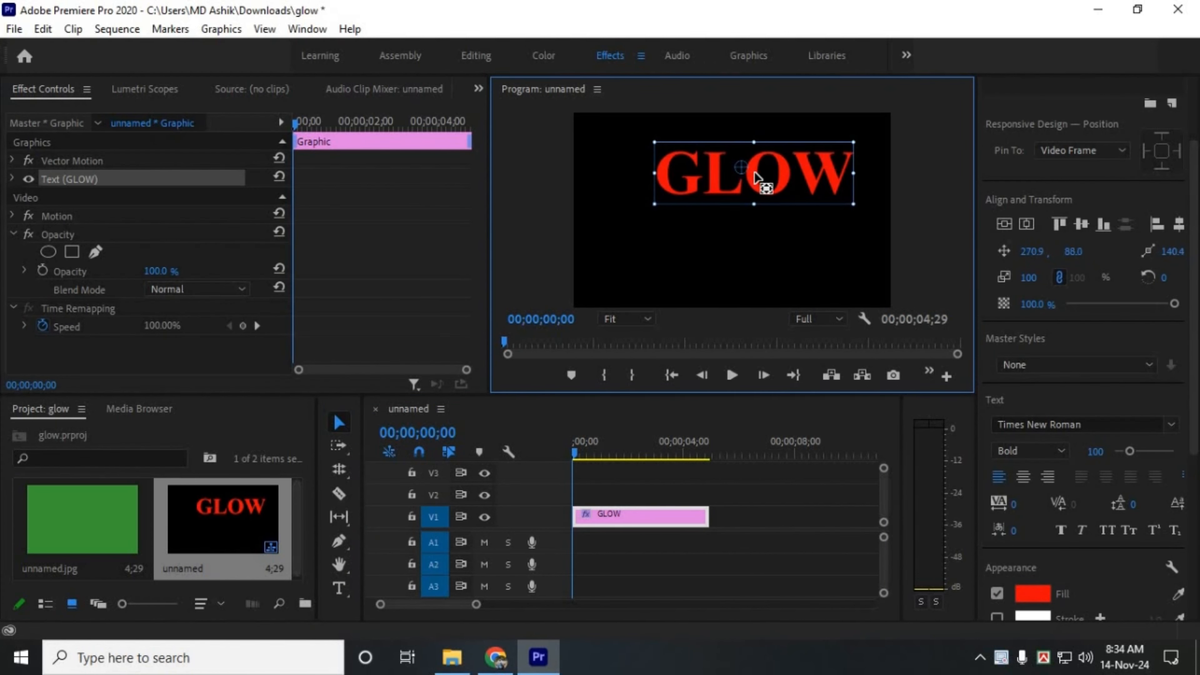
Center the GLOW text in the frame, scaled to about 136%, and change its fill to white FFFFFF.
{"action": "left_click_drag", "start_coordinate": [754, 173], "coordinate": [712, 203]}
{"action": "left_click_drag", "start_coordinate": [812, 235], "coordinate": [848, 246]}
{"action": "left_click_drag", "start_coordinate": [769, 230], "coordinate": [786, 230]}
{"action": "left_click", "coordinate": [1035, 594]}
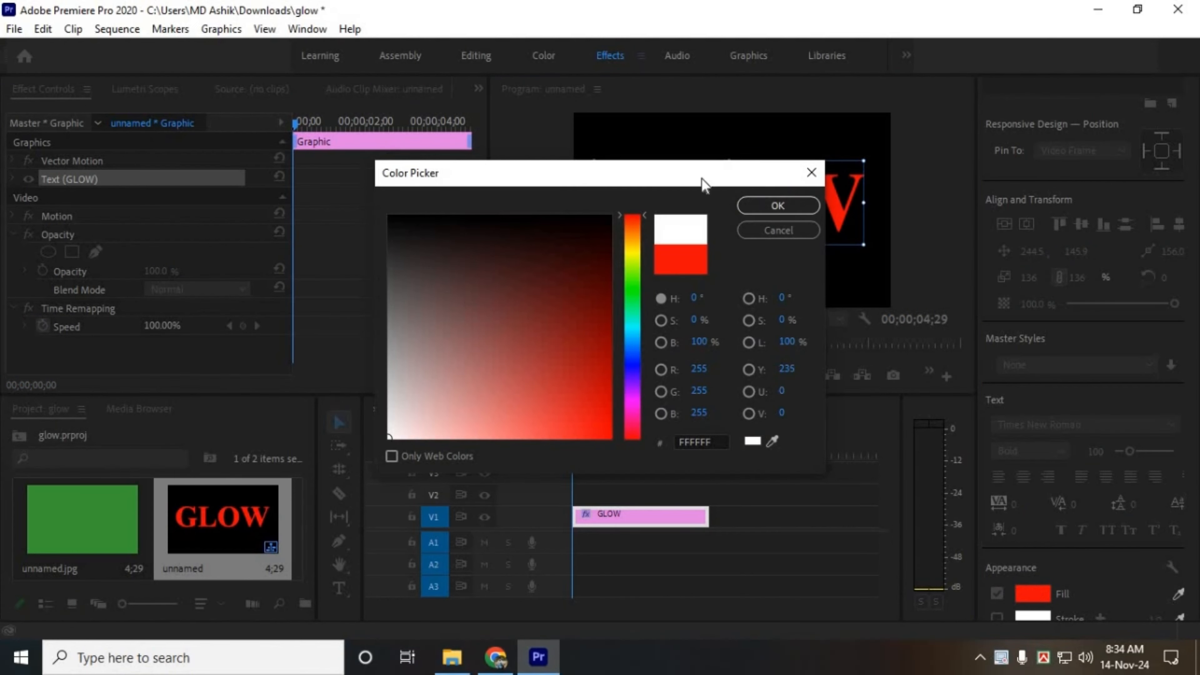
{"action": "left_click", "coordinate": [777, 207]}
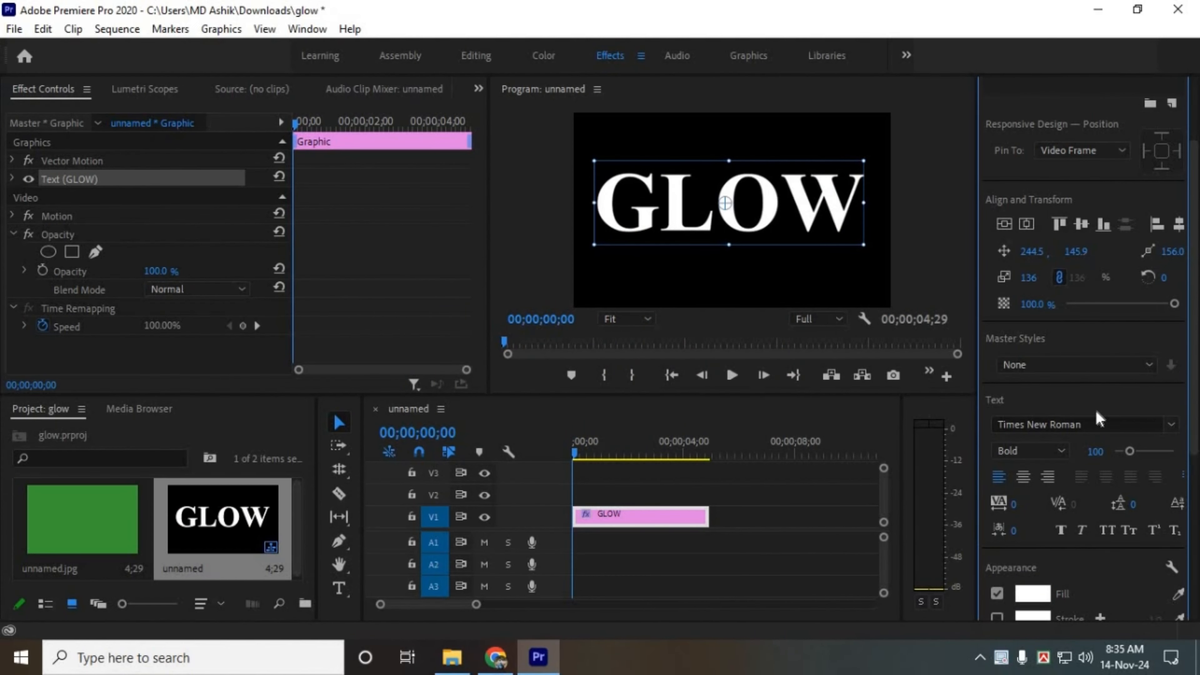
{"action": "scroll", "coordinate": [1089, 375], "scroll_direction": "up", "scroll_amount": 2}
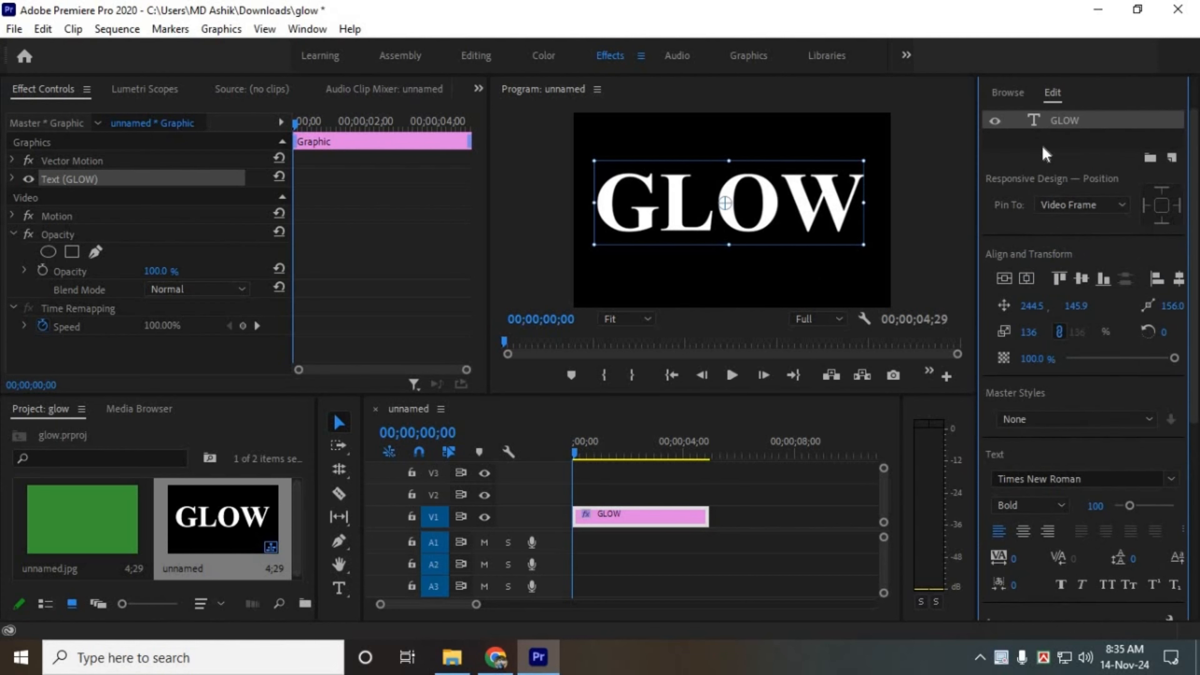
{"action": "left_click", "coordinate": [1010, 95]}
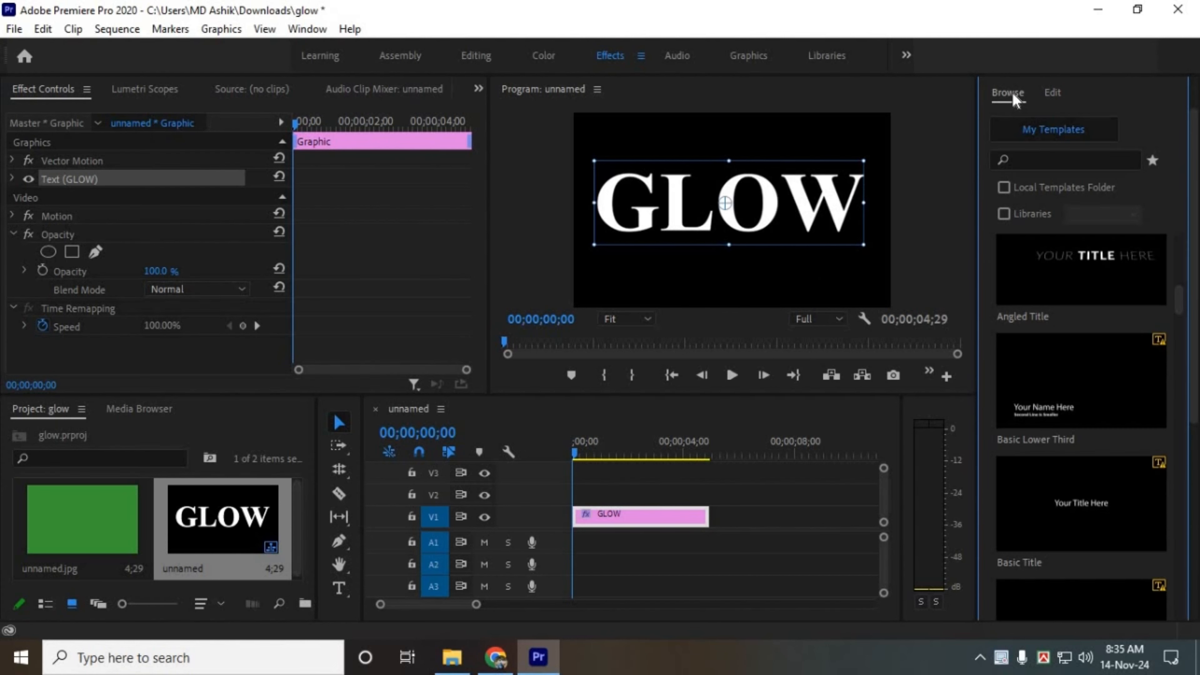
{"action": "left_click", "coordinate": [1053, 93]}
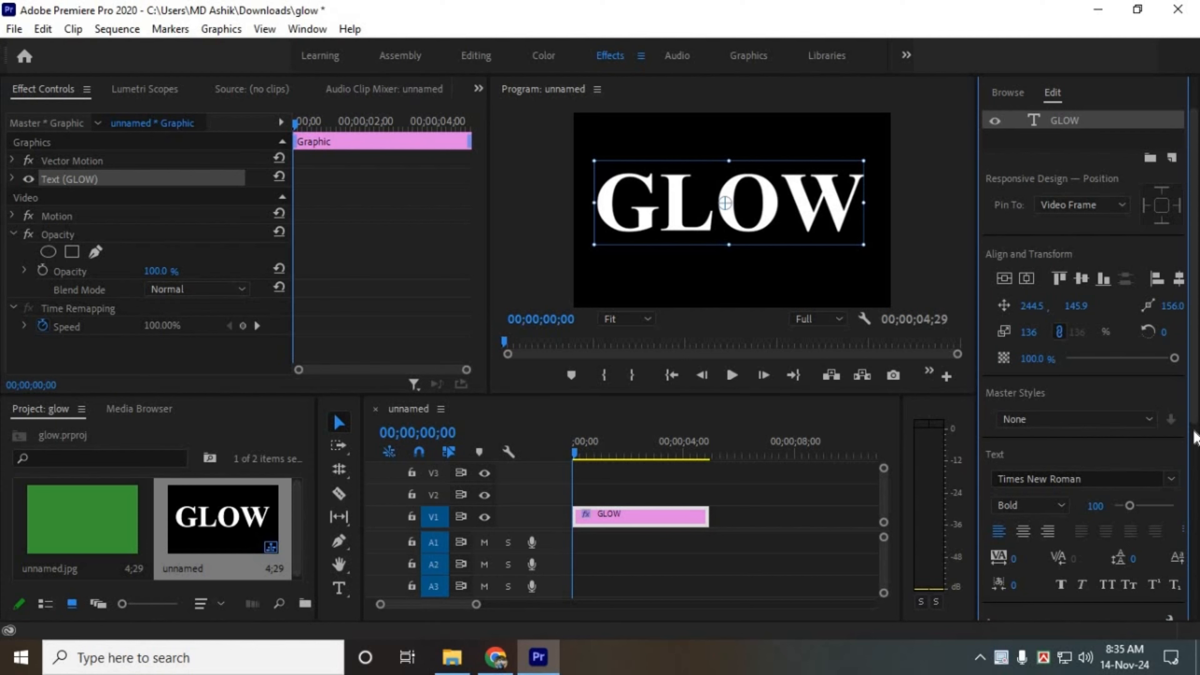
Search the effects for "shad" and apply the Drop Shadow effect to the GLOW clip on track V1.
{"action": "scroll", "coordinate": [1087, 283], "scroll_direction": "up", "scroll_amount": 1}
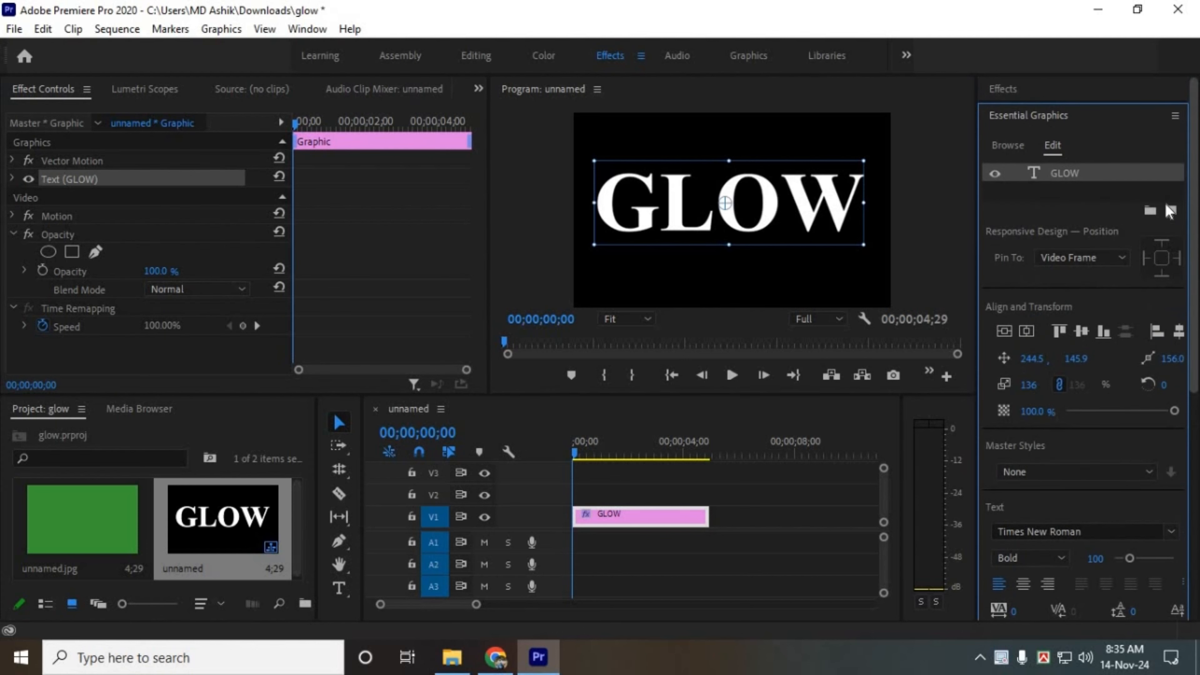
{"action": "left_click", "coordinate": [1007, 87]}
{"action": "left_click", "coordinate": [1030, 115]}
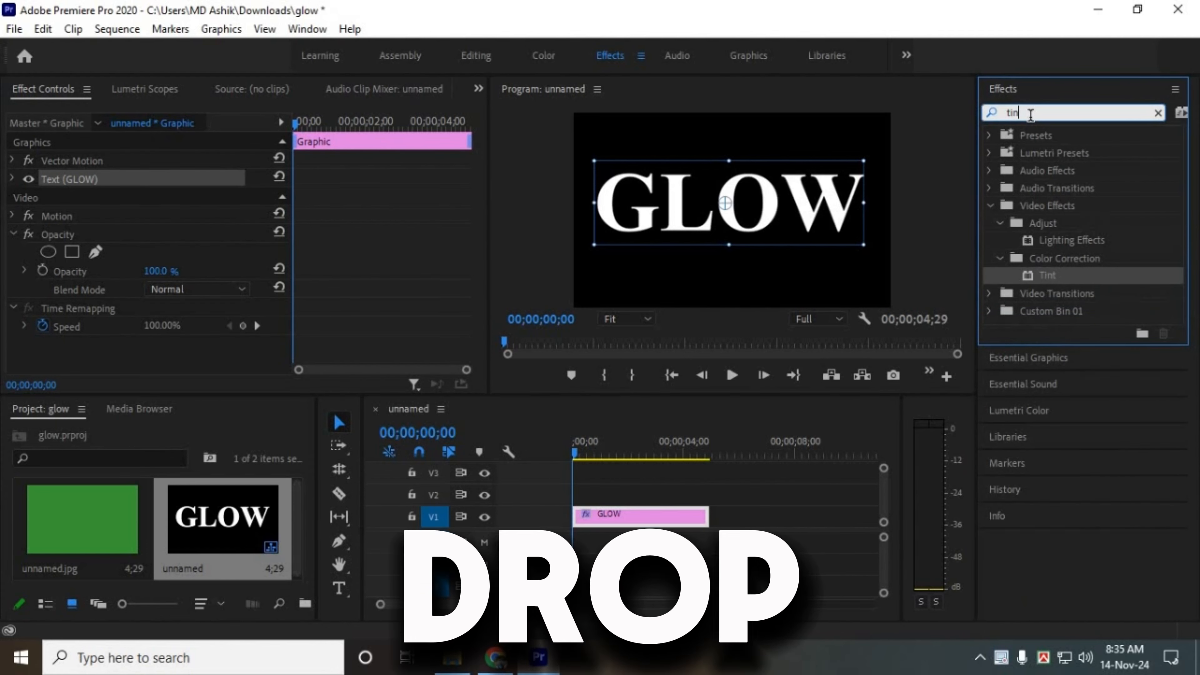
{"action": "key", "text": "BackSpace"}
{"action": "key", "text": "BackSpace"}
{"action": "key", "text": "BackSpace"}
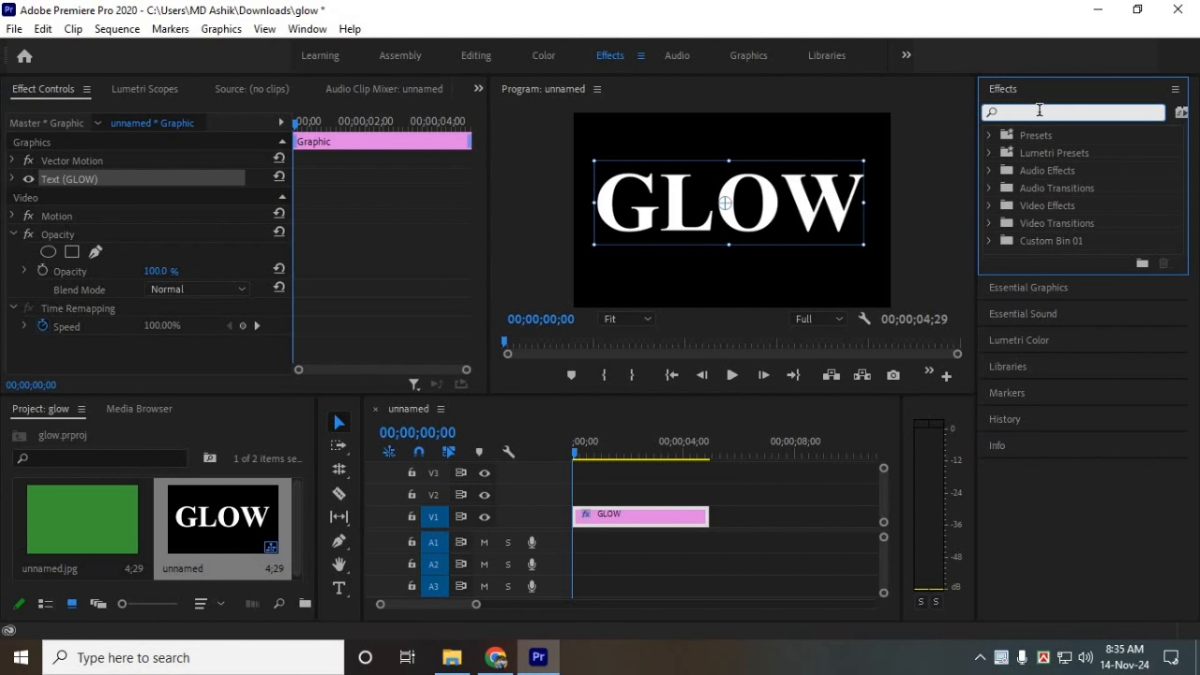
{"action": "type", "text": "sh"}
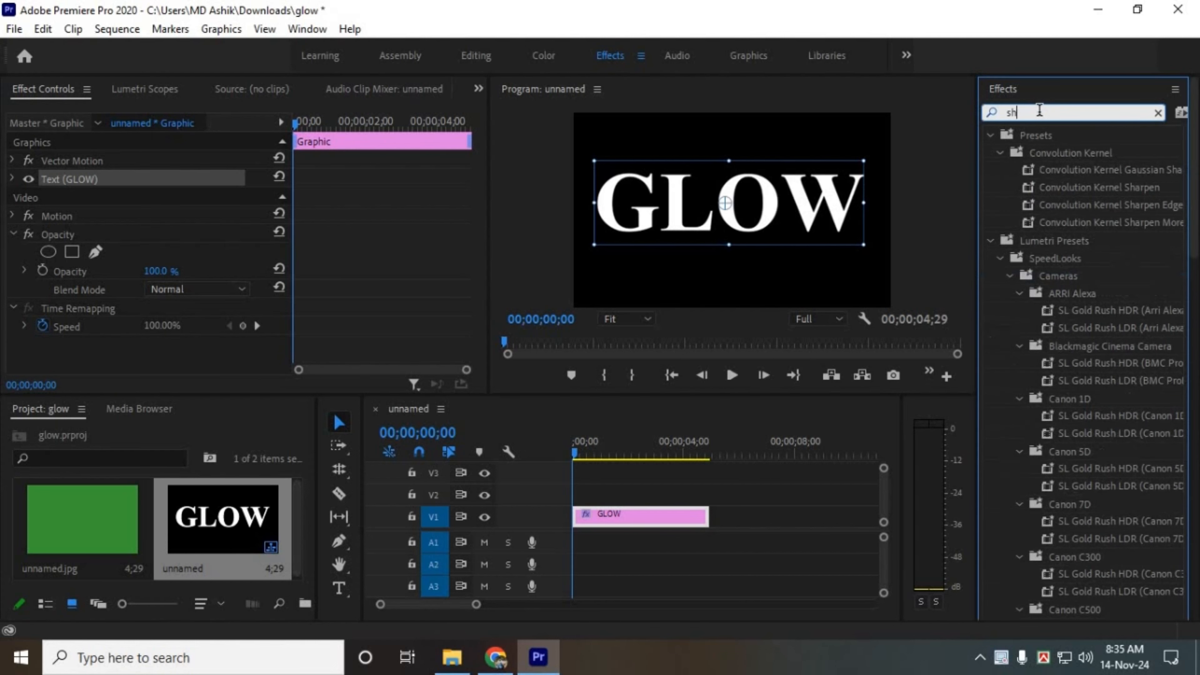
{"action": "type", "text": "a"}
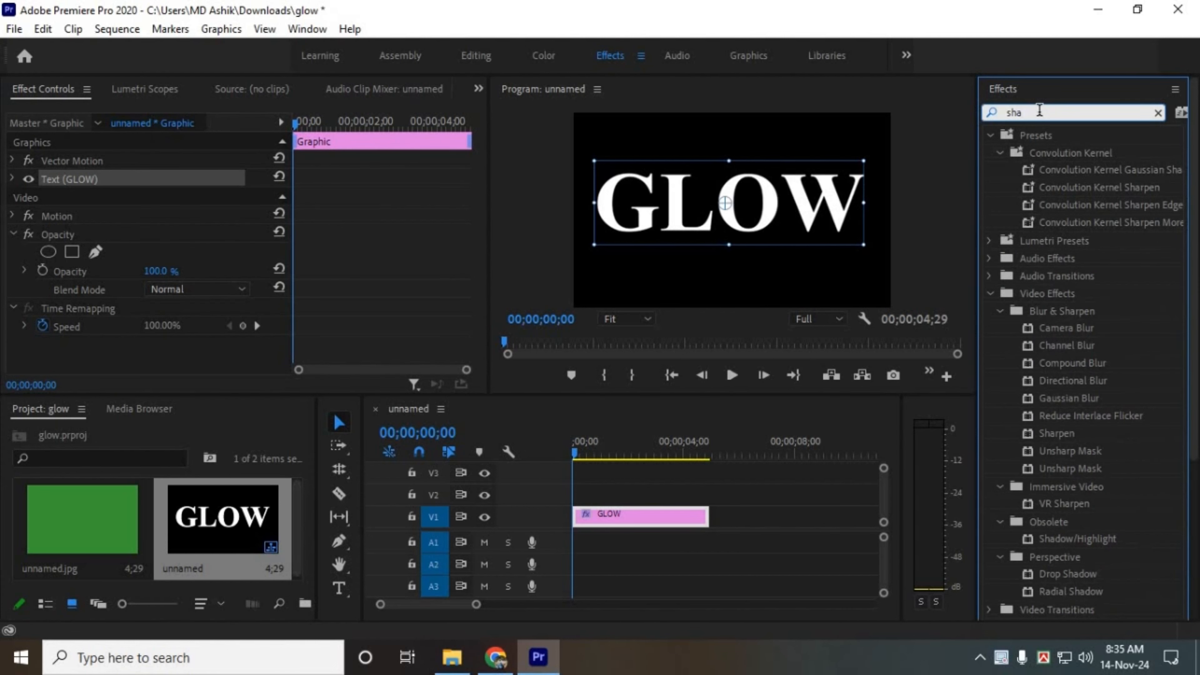
{"action": "type", "text": "d"}
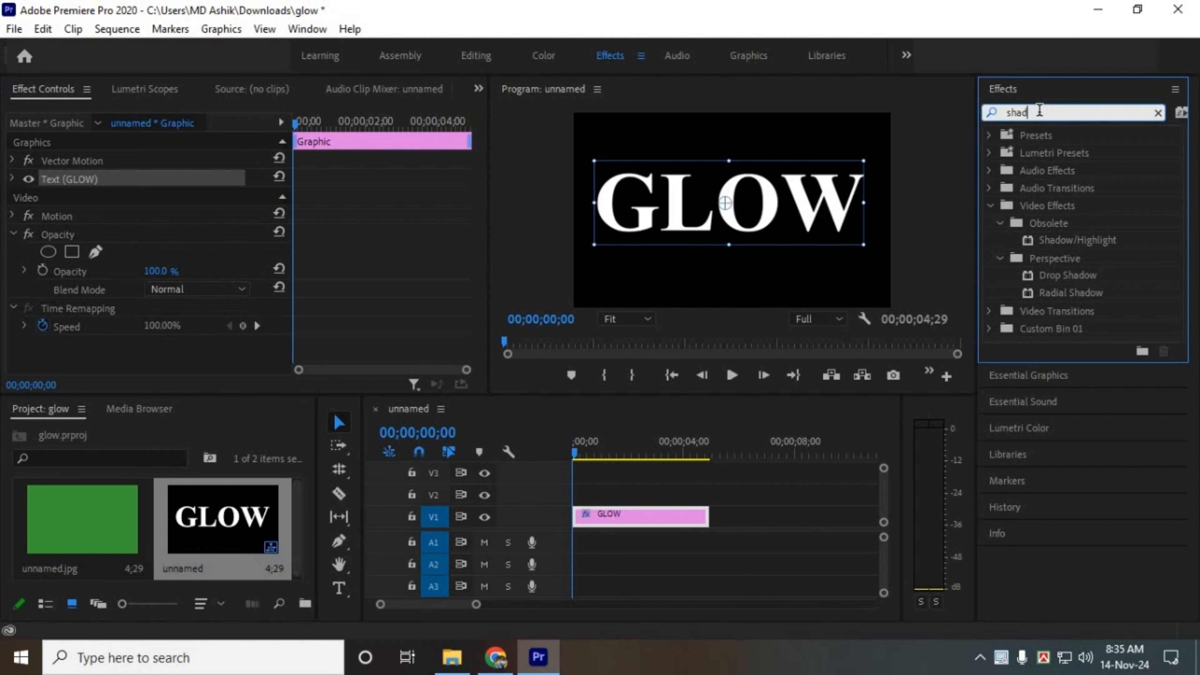
{"action": "left_click", "coordinate": [1099, 275]}
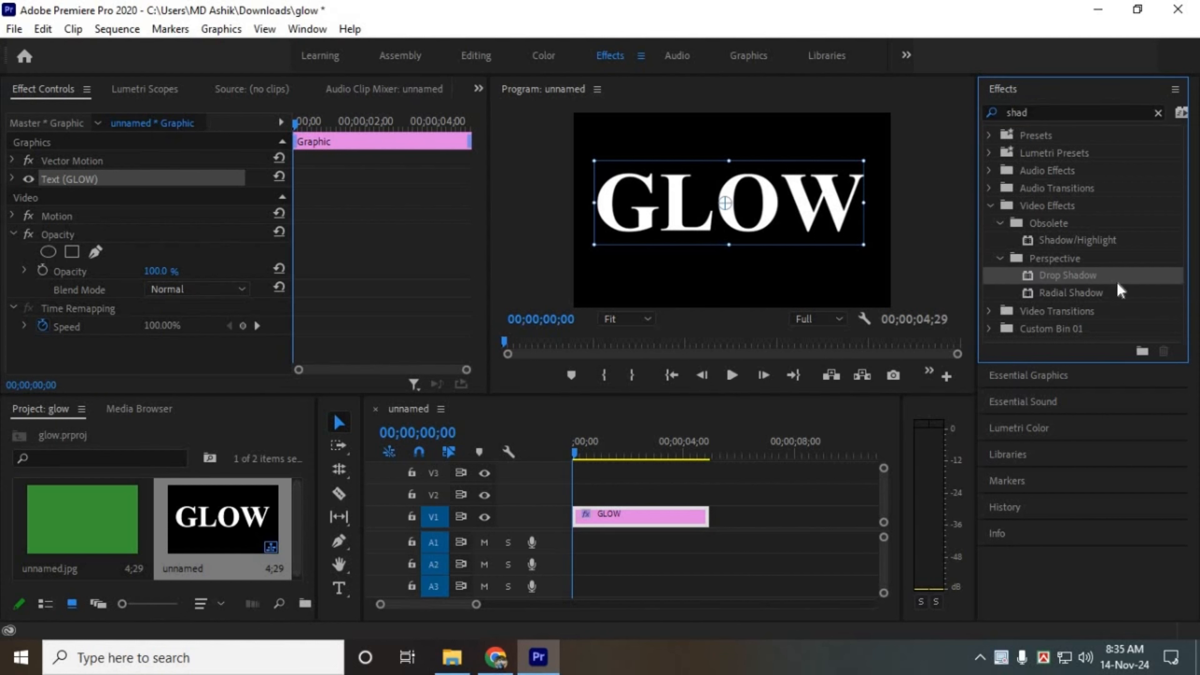
{"action": "left_click_drag", "start_coordinate": [1105, 275], "coordinate": [670, 521]}
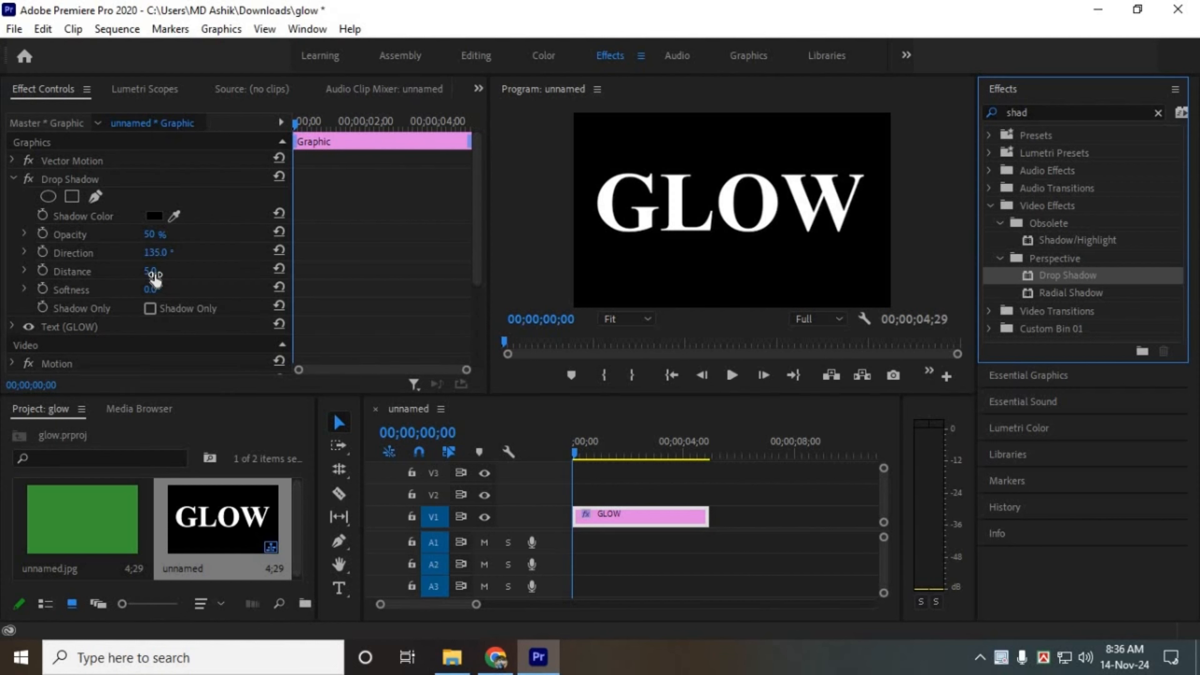
Set the Drop Shadow's softness to 50.
{"action": "left_click", "coordinate": [168, 268]}
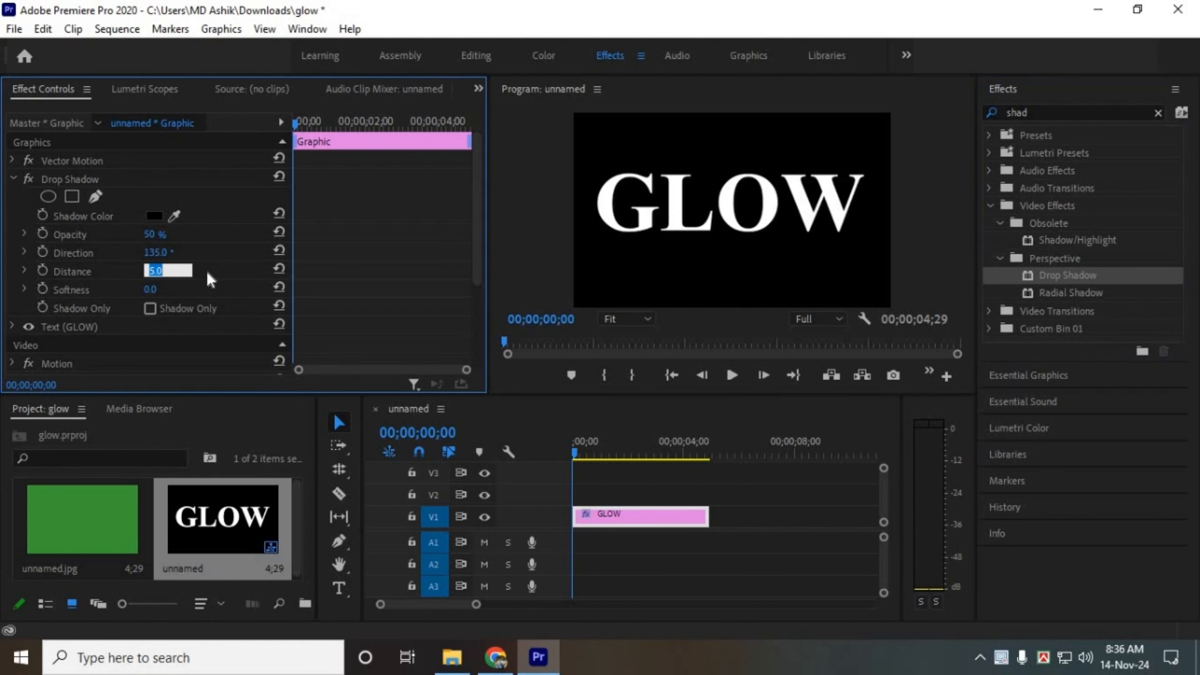
{"action": "left_click", "coordinate": [176, 288]}
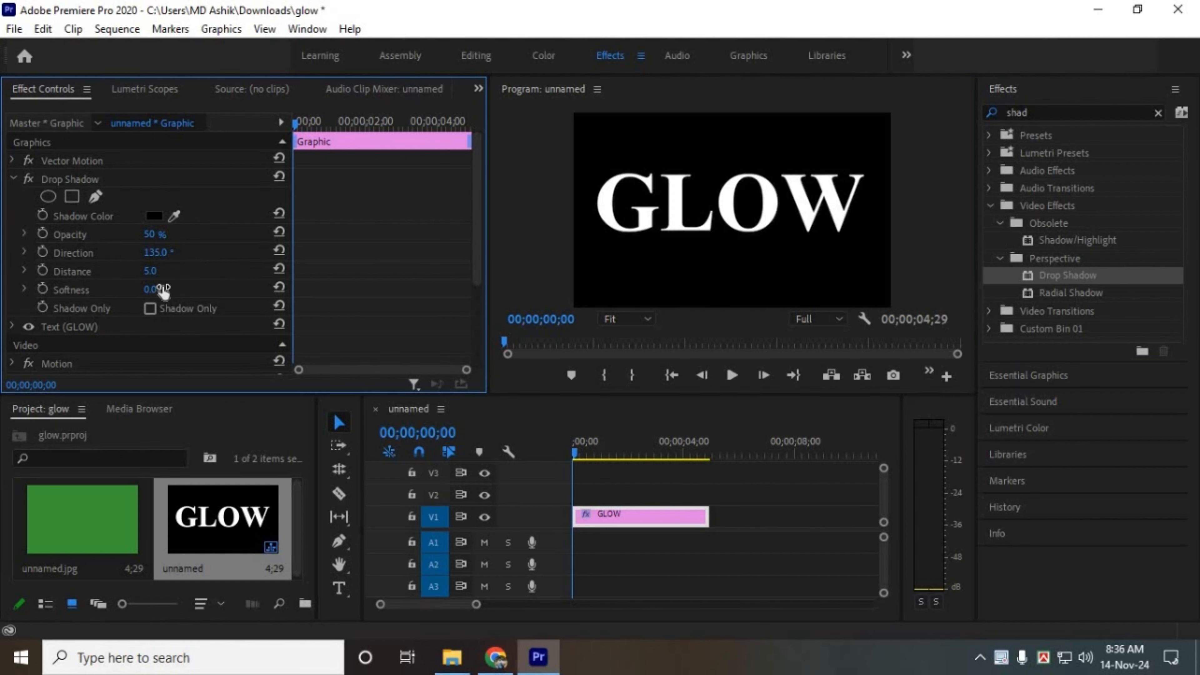
{"action": "left_click", "coordinate": [168, 284]}
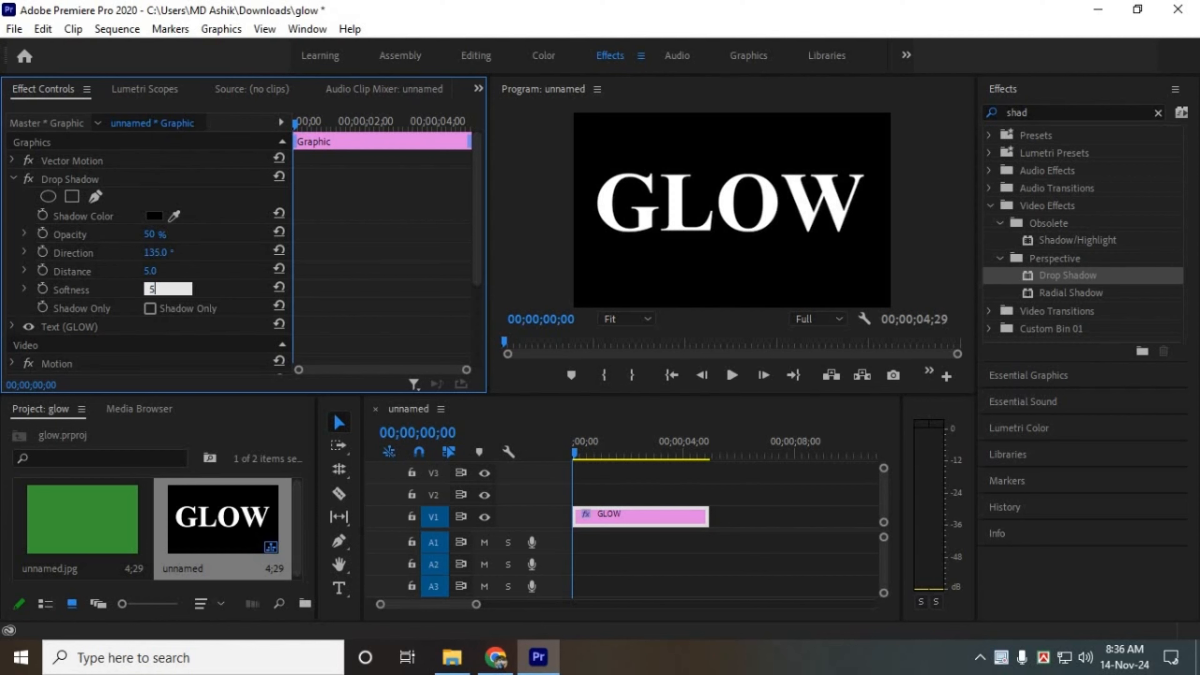
{"action": "key", "text": "Return"}
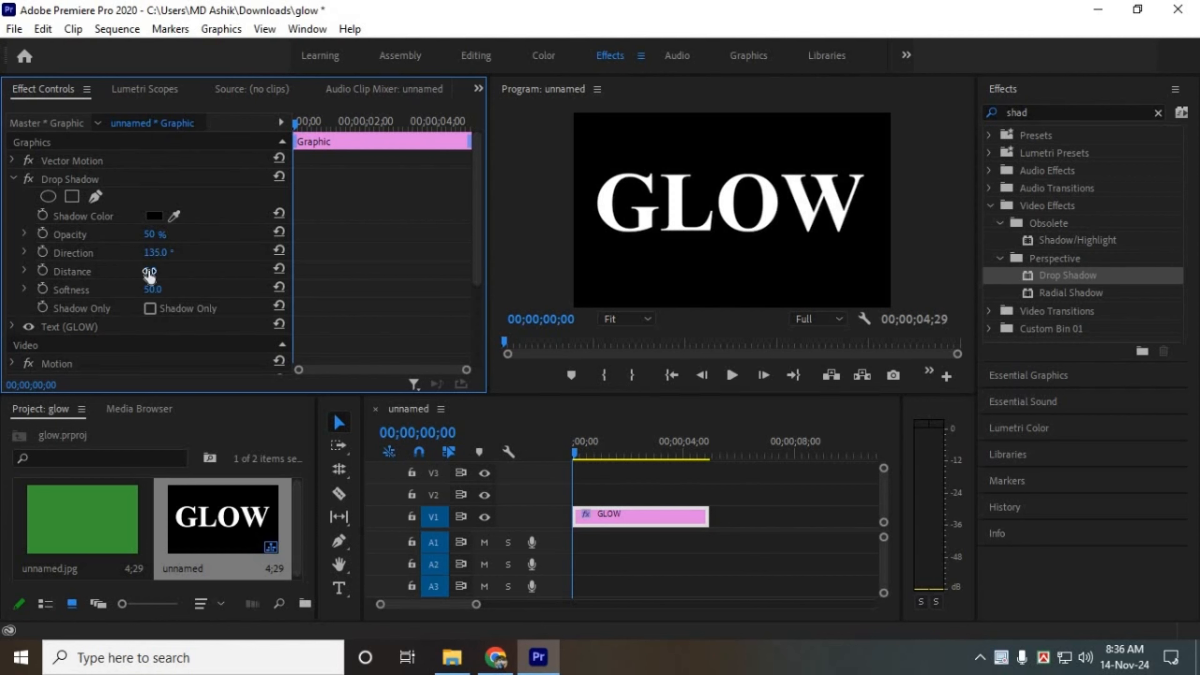
Duplicate the Drop Shadow effect on the GLOW clip and set the upper copy's softness to 100.
{"action": "left_click", "coordinate": [128, 181]}
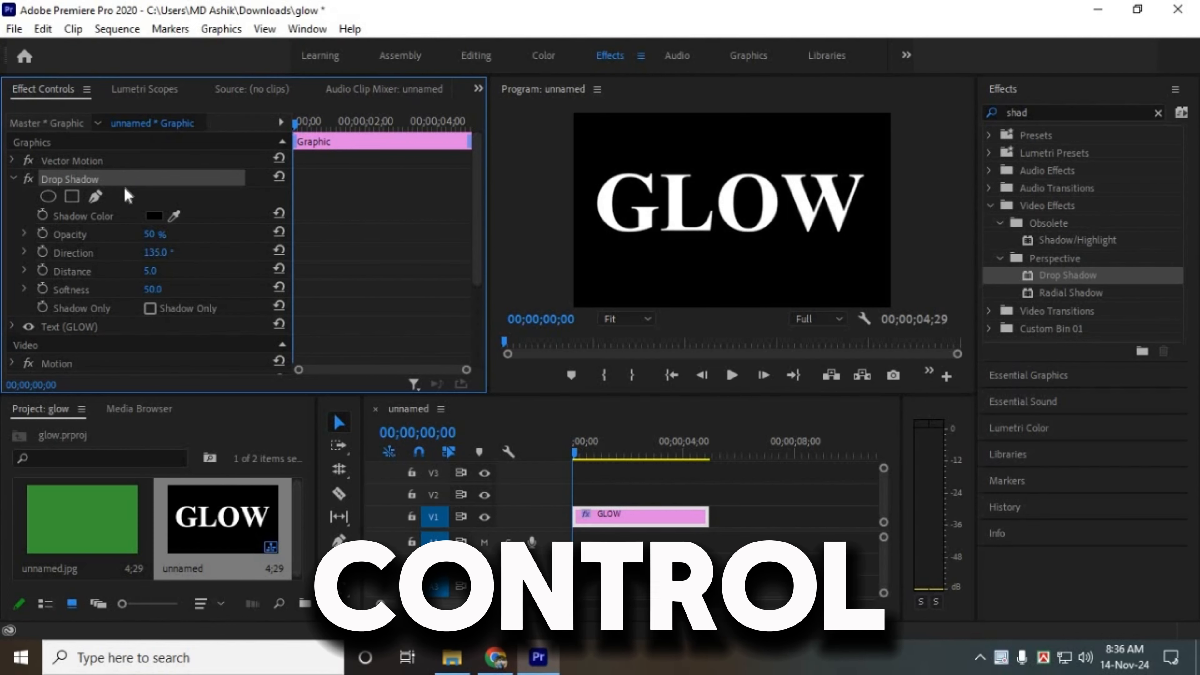
{"action": "key", "text": "ctrl+v"}
{"action": "left_click", "coordinate": [150, 289]}
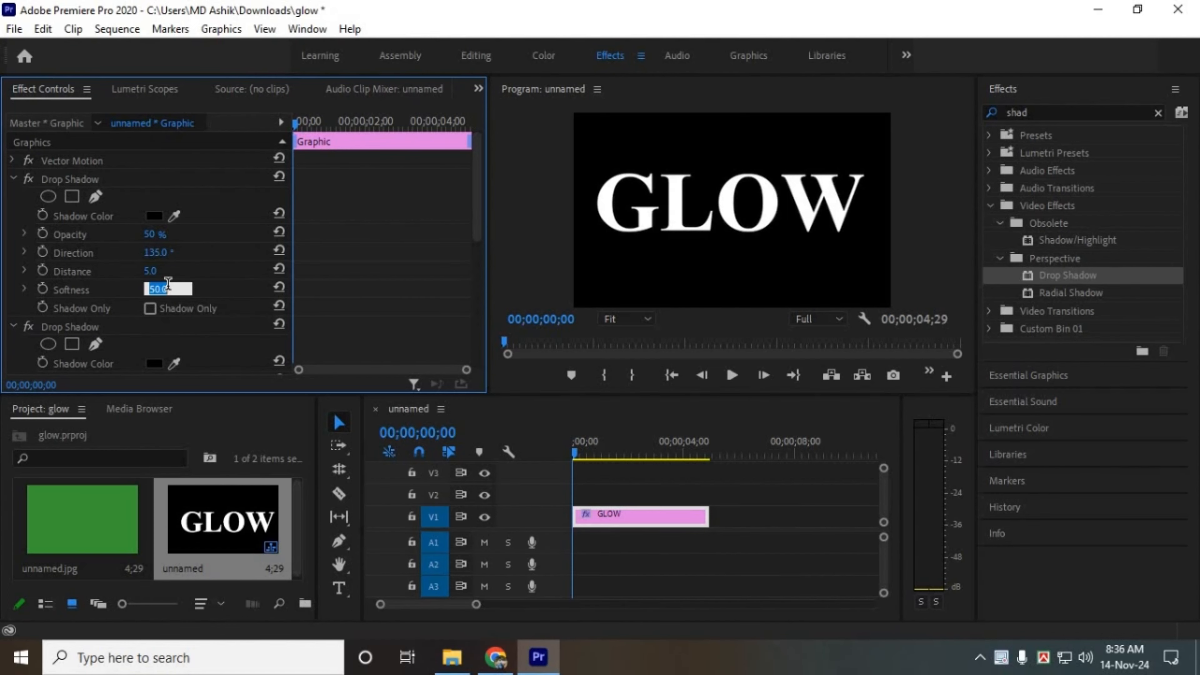
{"action": "type", "text": "1"}
{"action": "key", "text": "Return"}
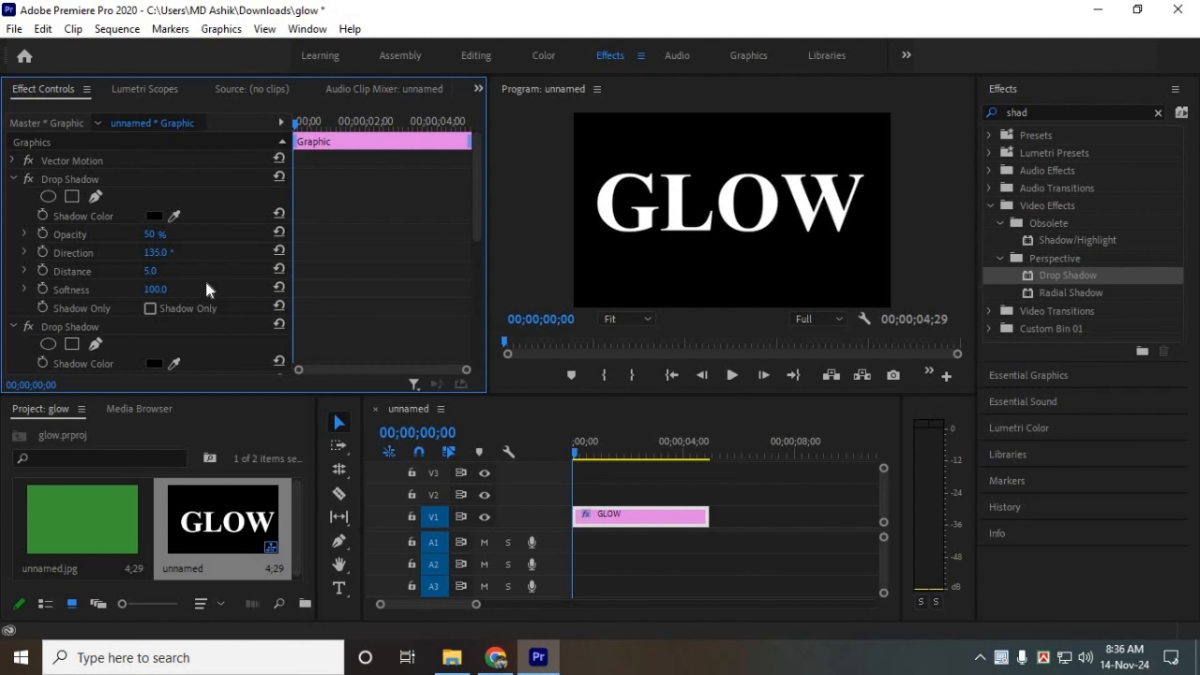
Set the distance to 0 in both Drop Shadow effects on the GLOW clip.
{"action": "left_click", "coordinate": [168, 272]}
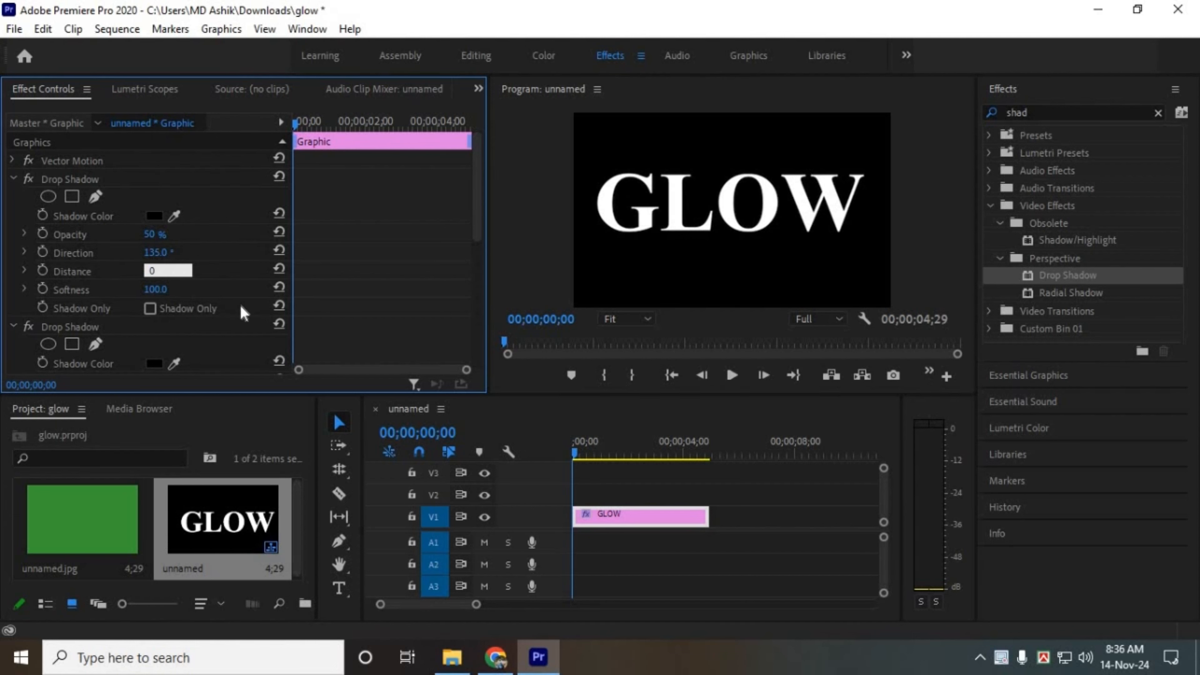
{"action": "key", "text": "Return"}
{"action": "scroll", "coordinate": [225, 324], "scroll_direction": "down", "scroll_amount": 3}
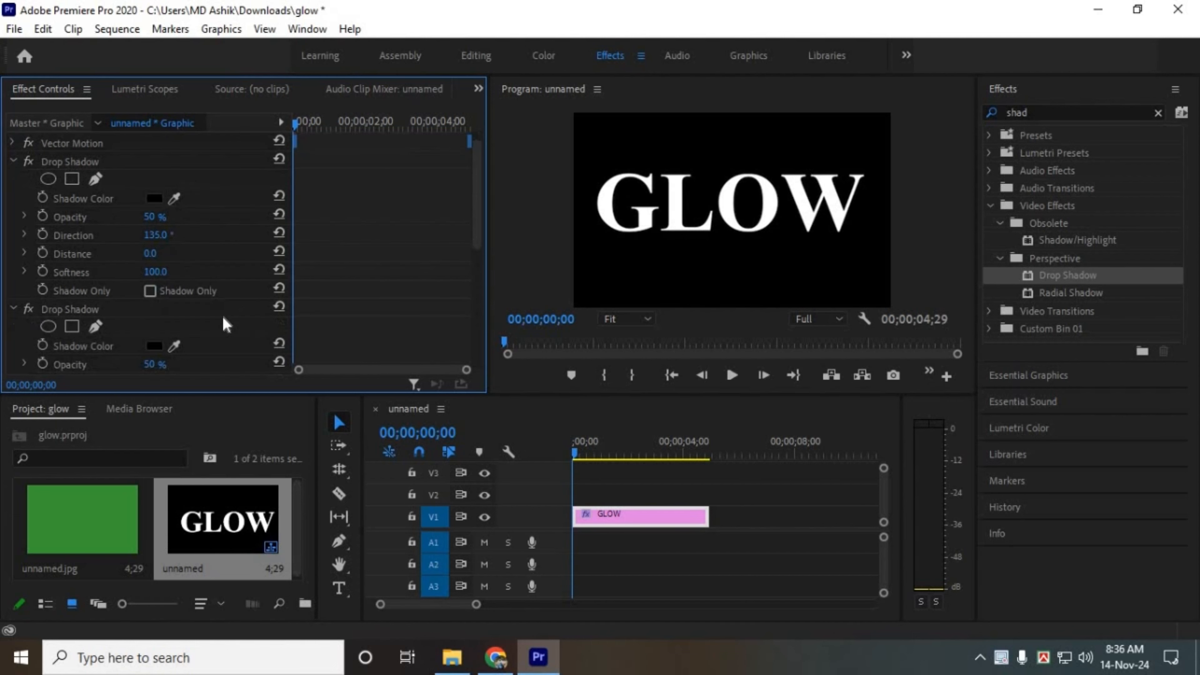
{"action": "left_click", "coordinate": [161, 330]}
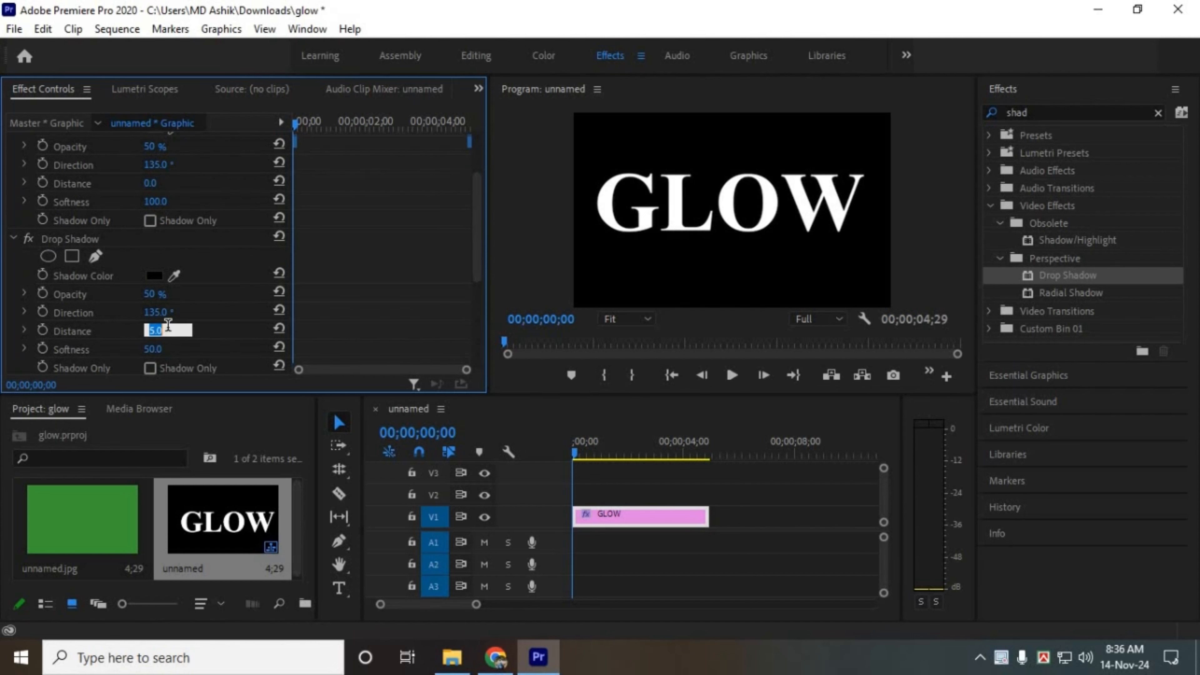
{"action": "type", "text": "0"}
{"action": "key", "text": "Return"}
{"action": "scroll", "coordinate": [228, 330], "scroll_direction": "up", "scroll_amount": 2}
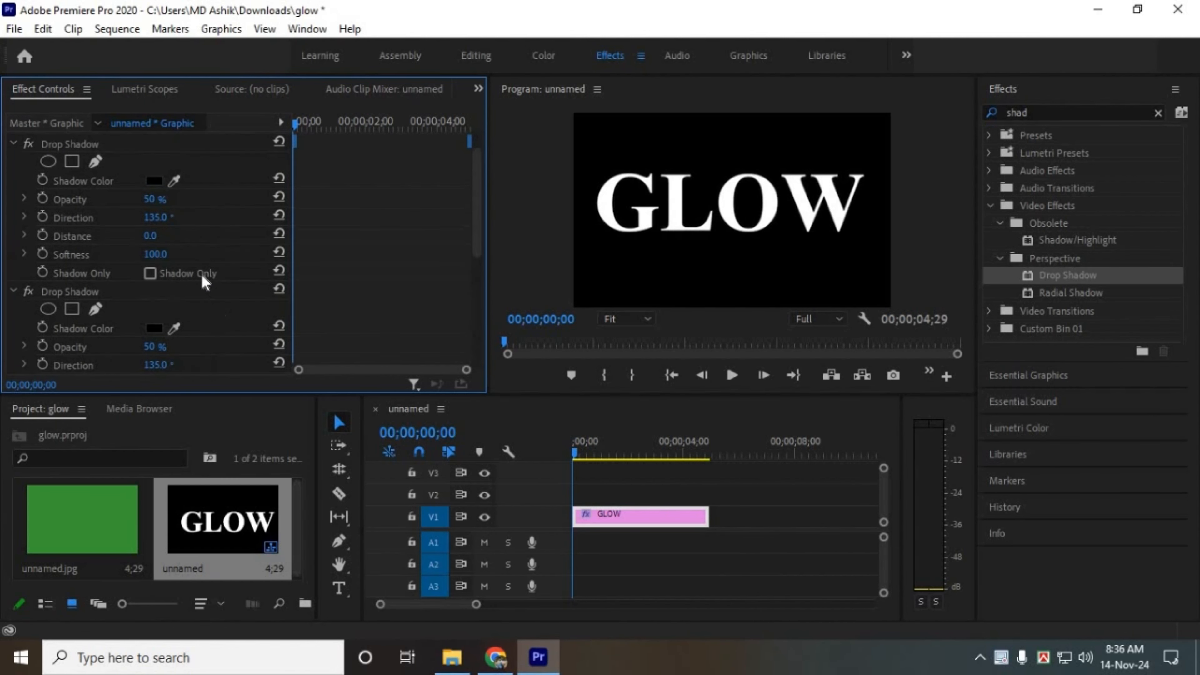
{"action": "scroll", "coordinate": [189, 256], "scroll_direction": "up", "scroll_amount": 1}
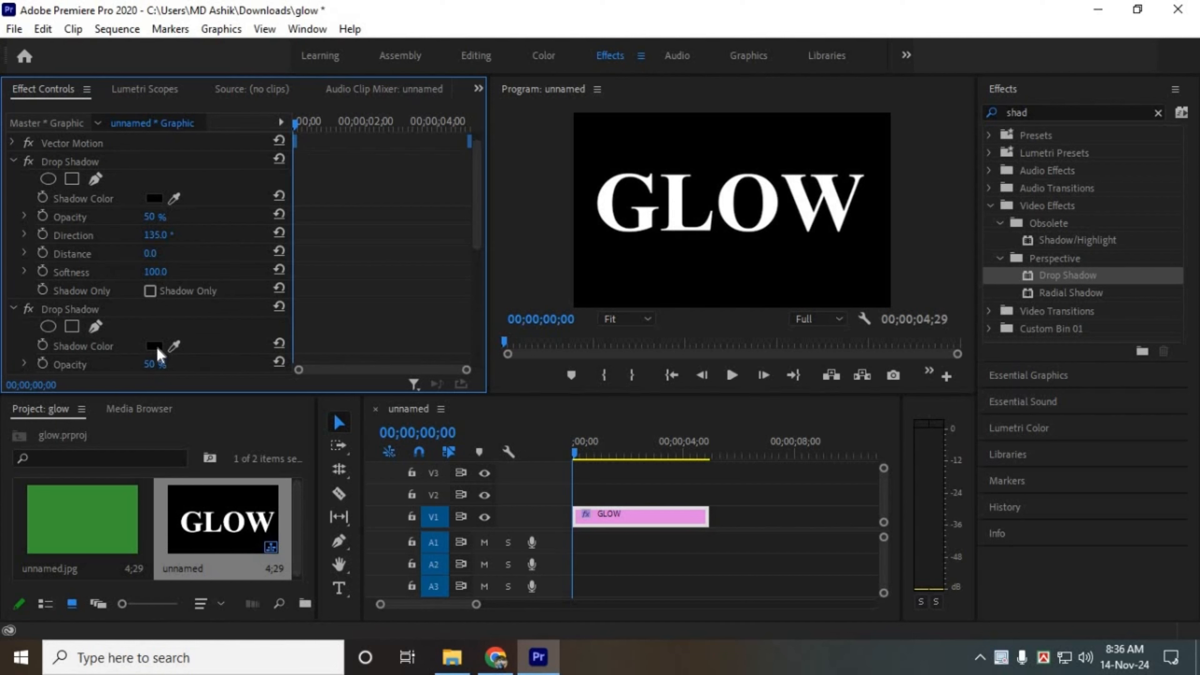
Change the shadow colour of both Drop Shadow effects to white FFFFFF.
{"action": "left_click", "coordinate": [154, 345]}
{"action": "left_click", "coordinate": [388, 438]}
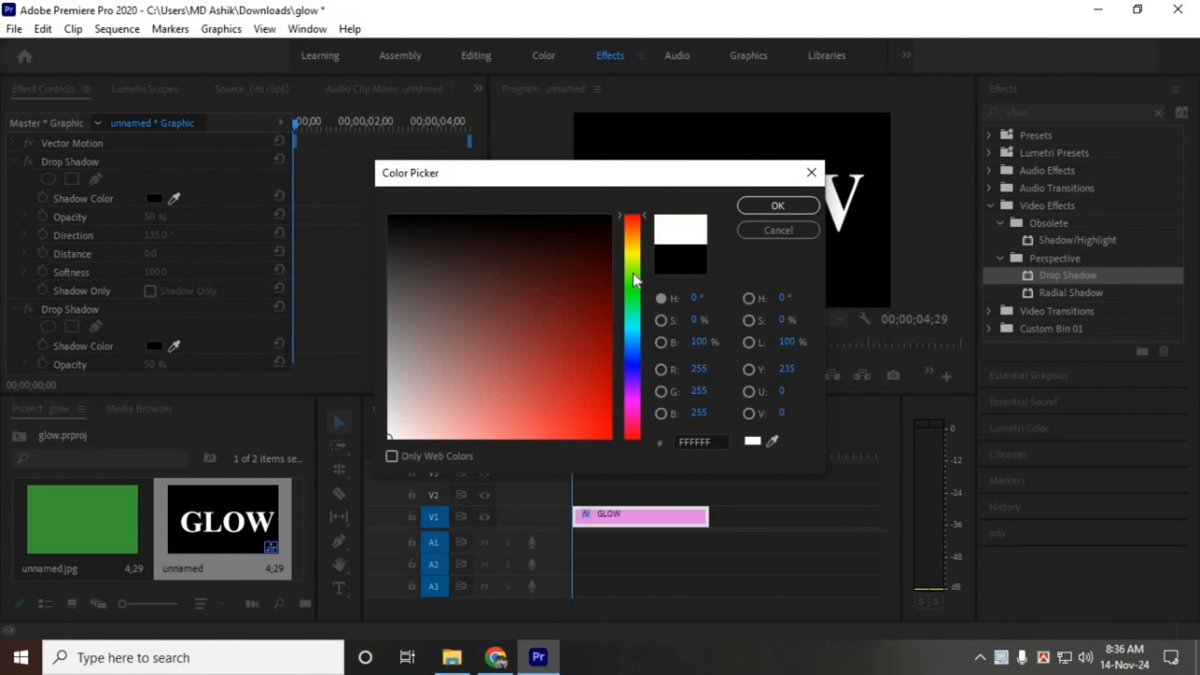
{"action": "left_click", "coordinate": [777, 206]}
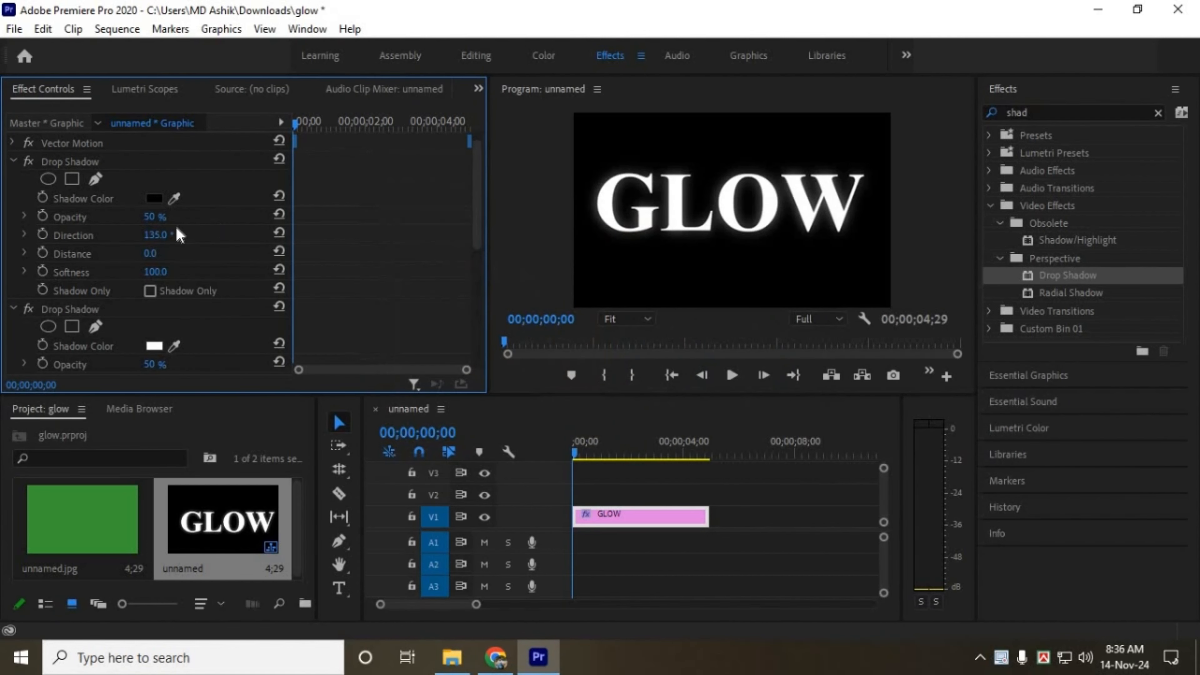
{"action": "left_click", "coordinate": [154, 198]}
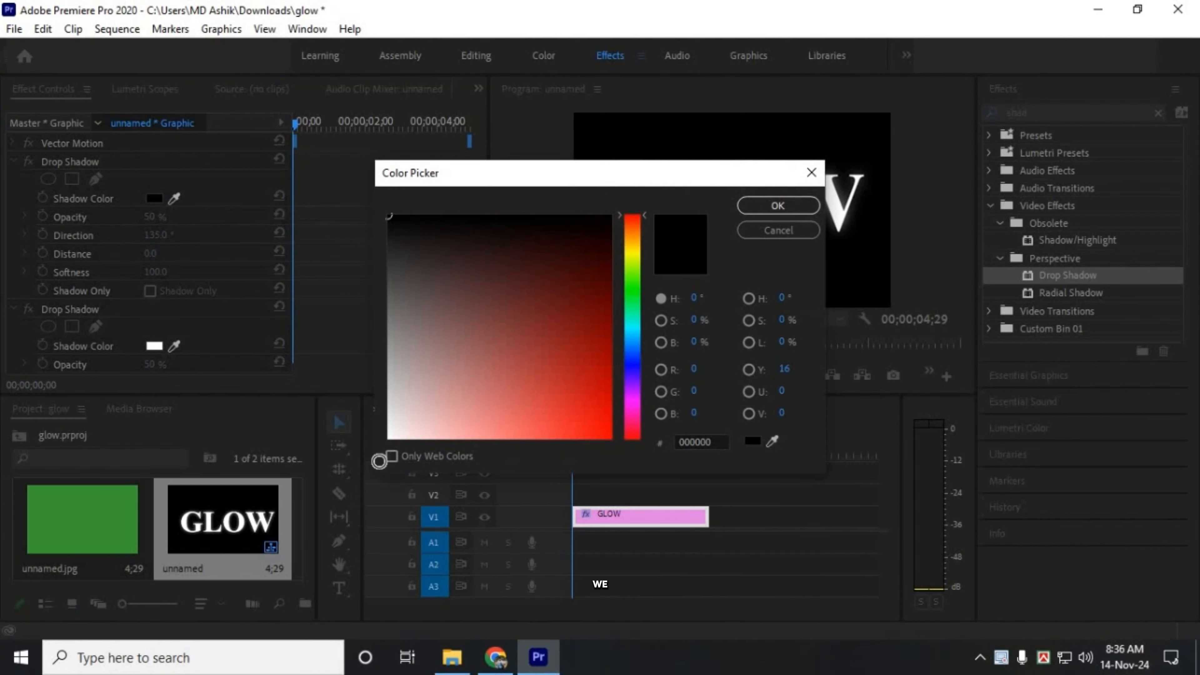
{"action": "left_click", "coordinate": [388, 438]}
{"action": "left_click", "coordinate": [760, 206]}
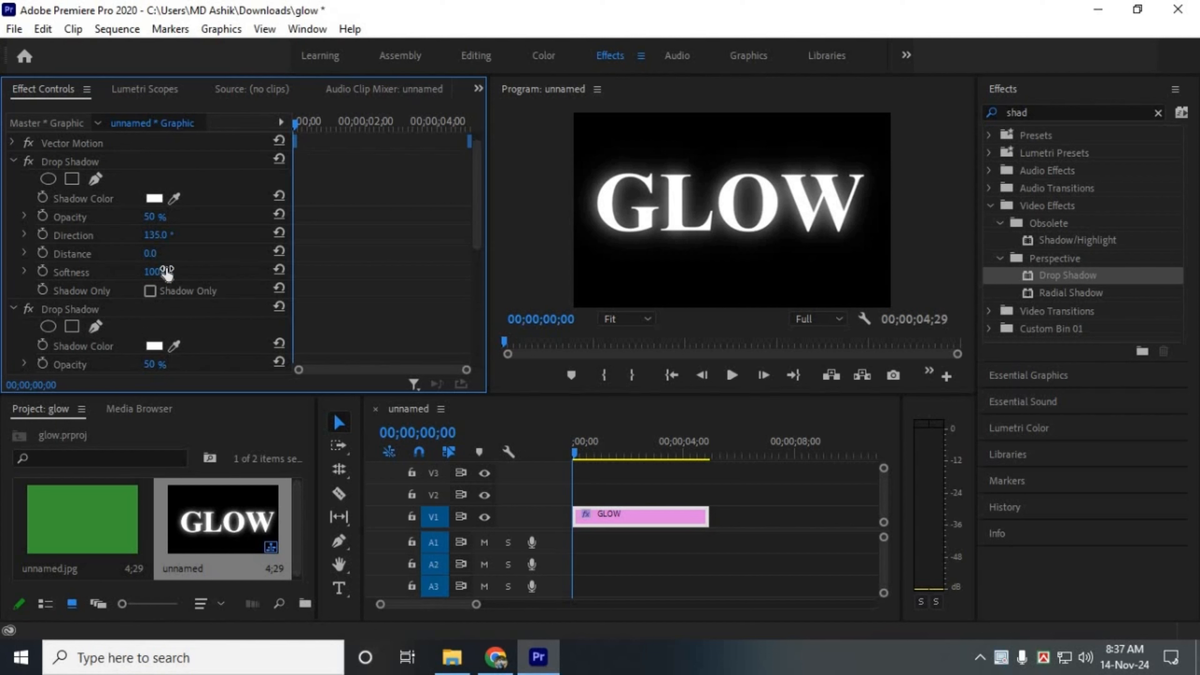
Add a third Drop Shadow by duplicating the uppermost one, and set its softness to 400.
{"action": "scroll", "coordinate": [146, 190], "scroll_direction": "up", "scroll_amount": 1}
{"action": "left_click", "coordinate": [142, 183]}
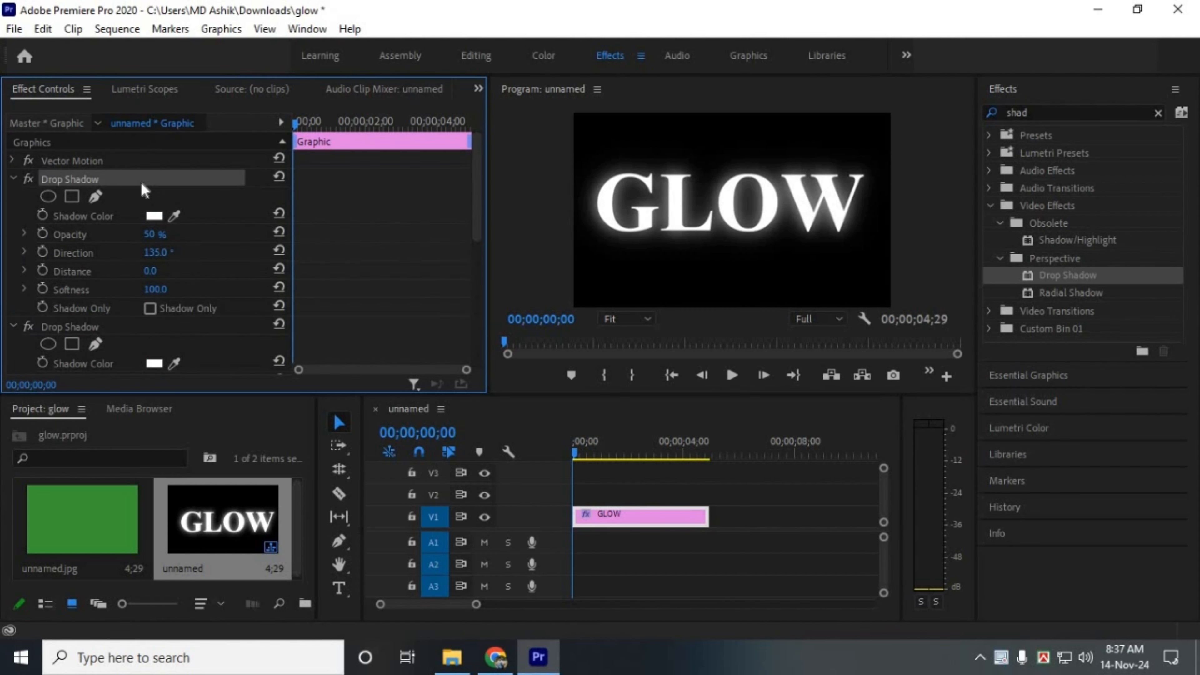
{"action": "key", "text": "ctrl+v"}
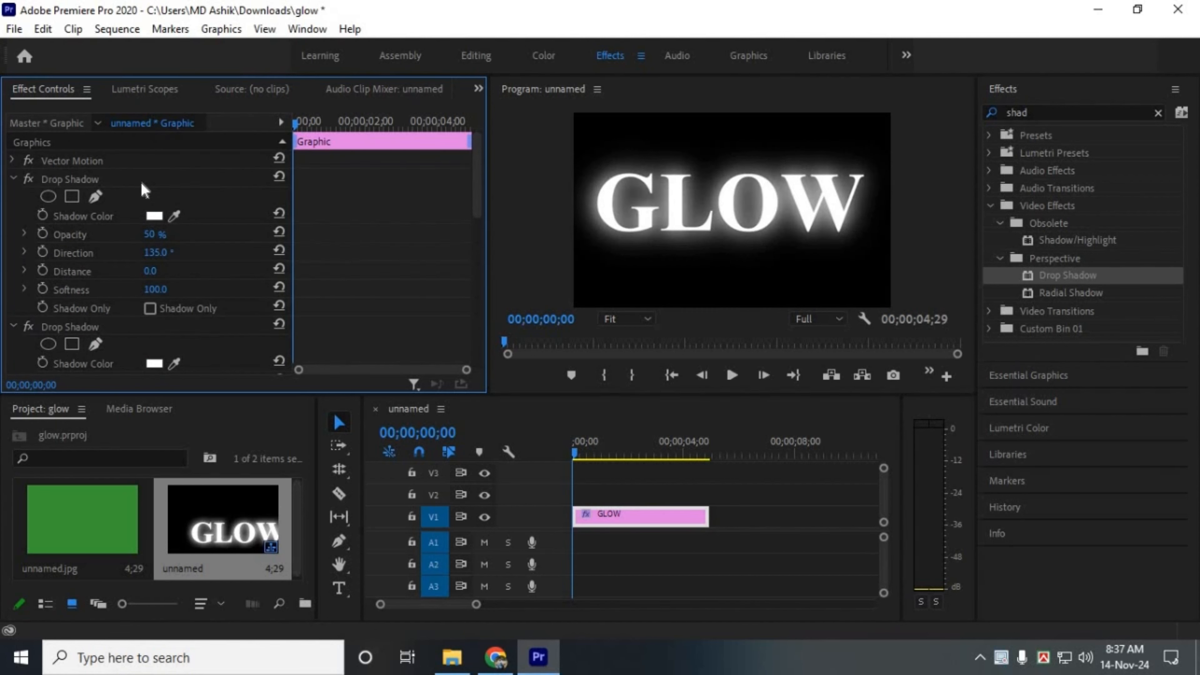
{"action": "left_click", "coordinate": [168, 284]}
{"action": "type", "text": "4"}
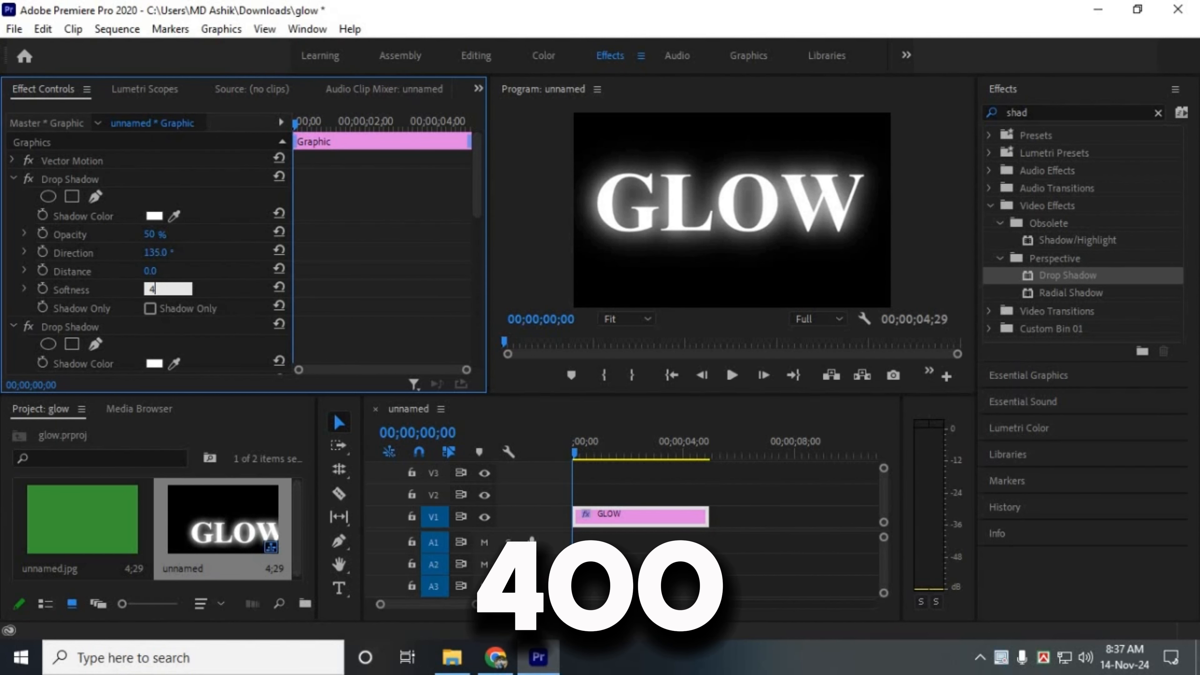
{"action": "type", "text": "00"}
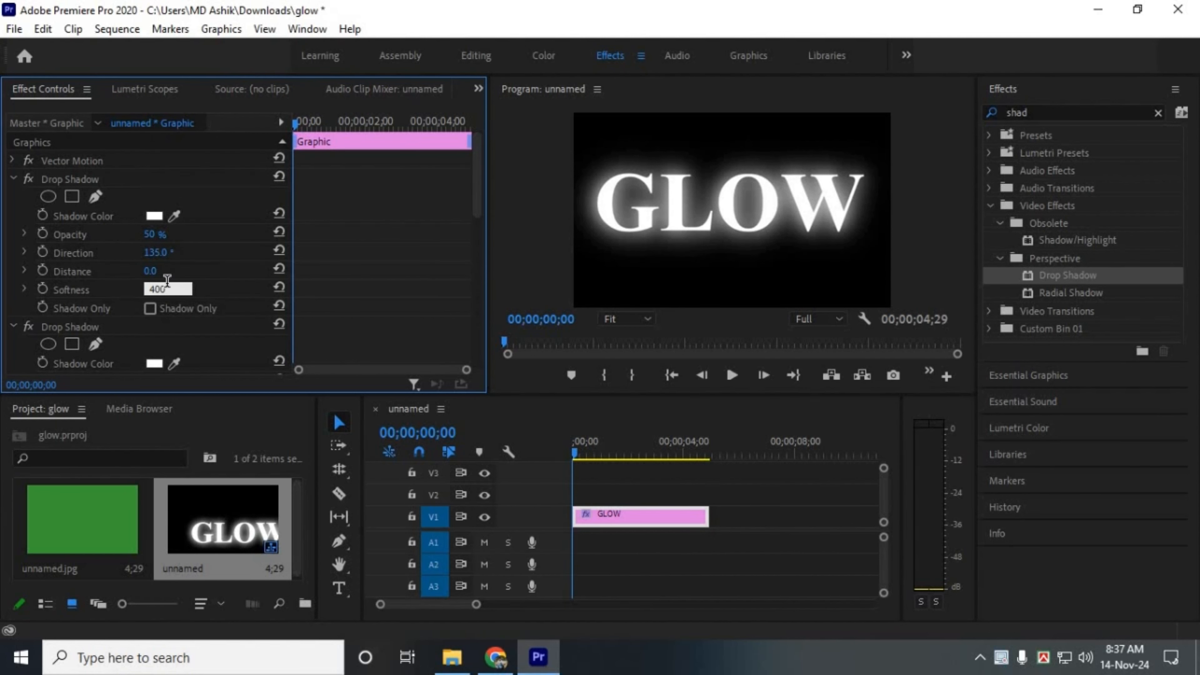
Add a fourth Drop Shadow by duplicating the one with softness 400, and set its softness to 1000.
{"action": "left_click", "coordinate": [163, 179]}
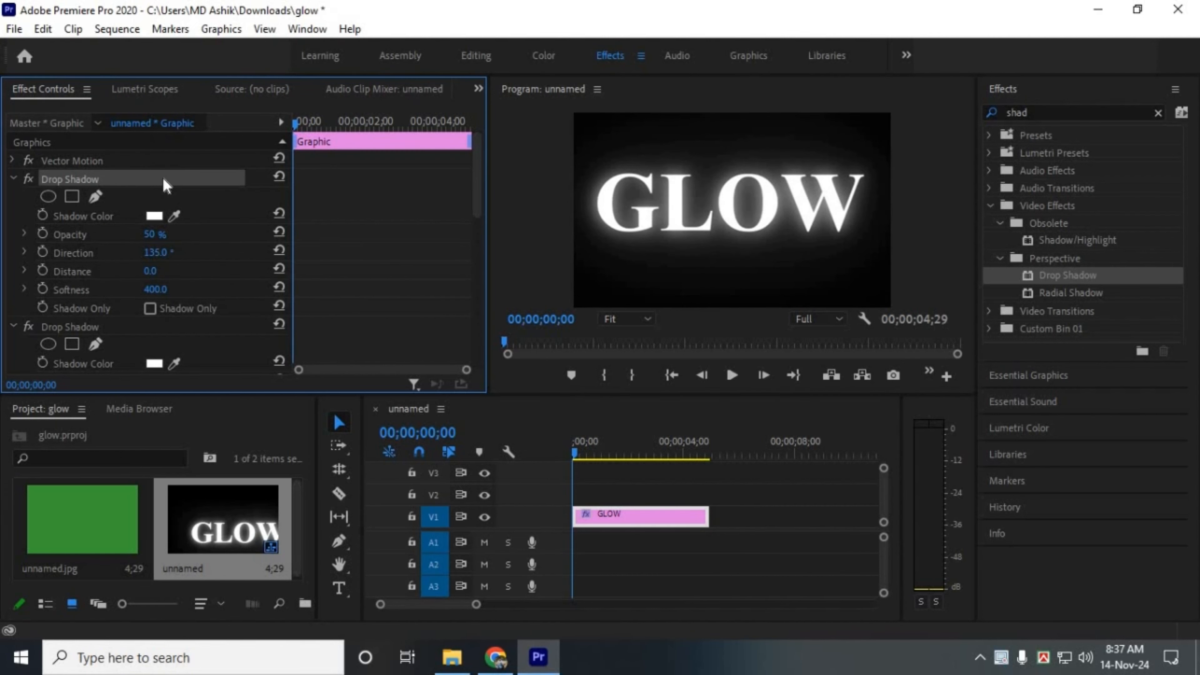
{"action": "key", "text": "ctrl+v"}
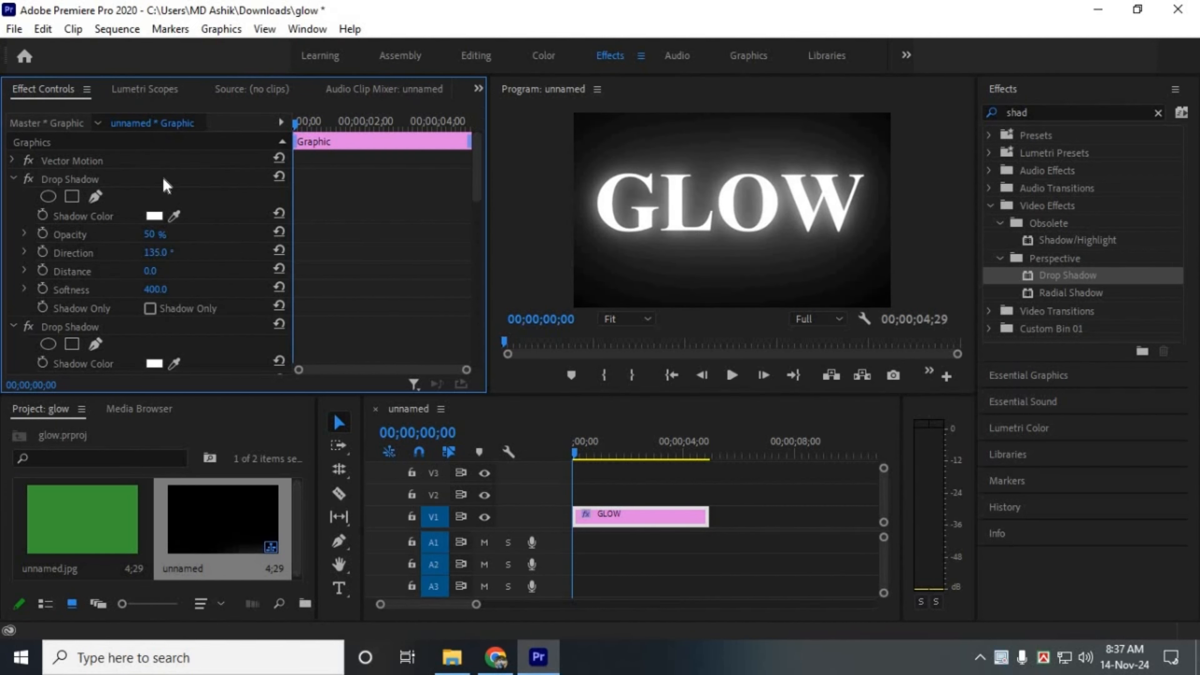
{"action": "left_click", "coordinate": [165, 181]}
{"action": "left_click", "coordinate": [160, 289]}
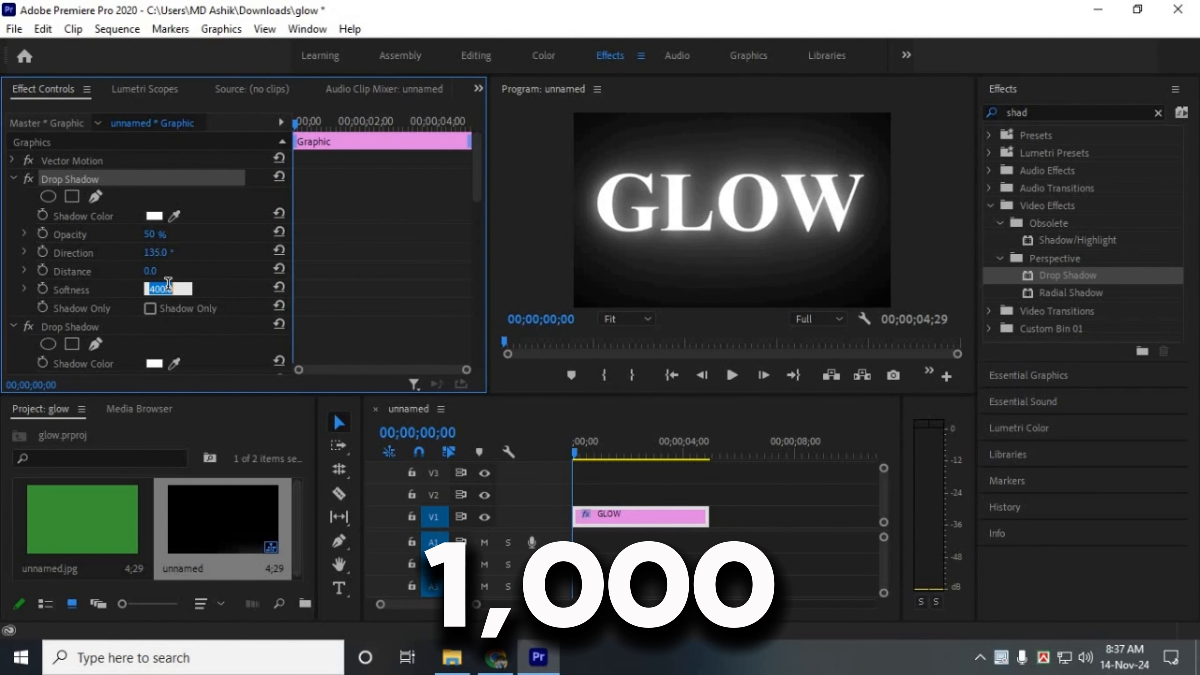
{"action": "type", "text": "10"}
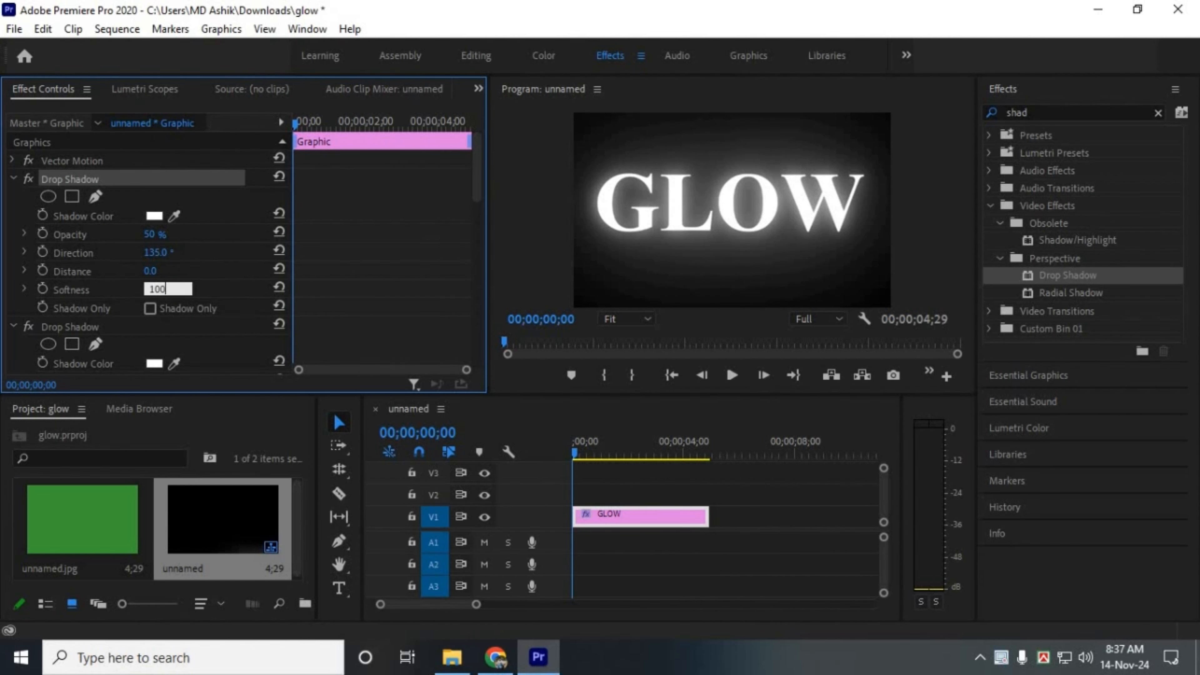
{"action": "left_click", "coordinate": [221, 285]}
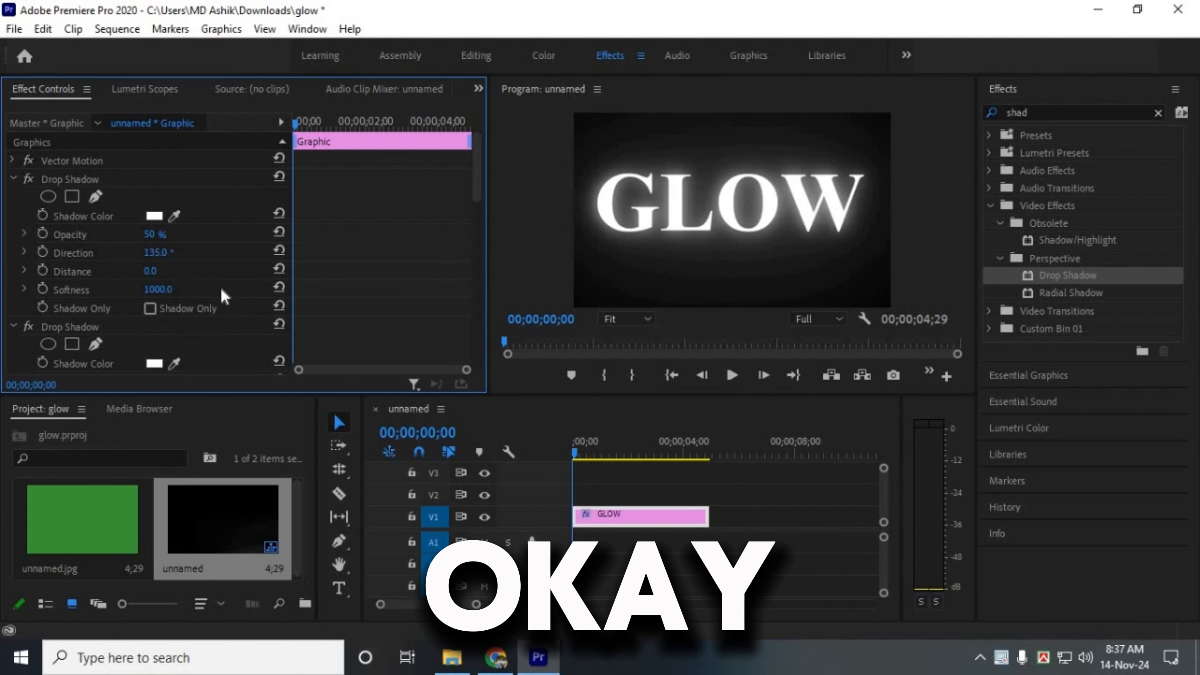
Search the effects for "tint" and apply the Tint effect to the GLOW clip on track V1.
{"action": "left_click", "coordinate": [1056, 112]}
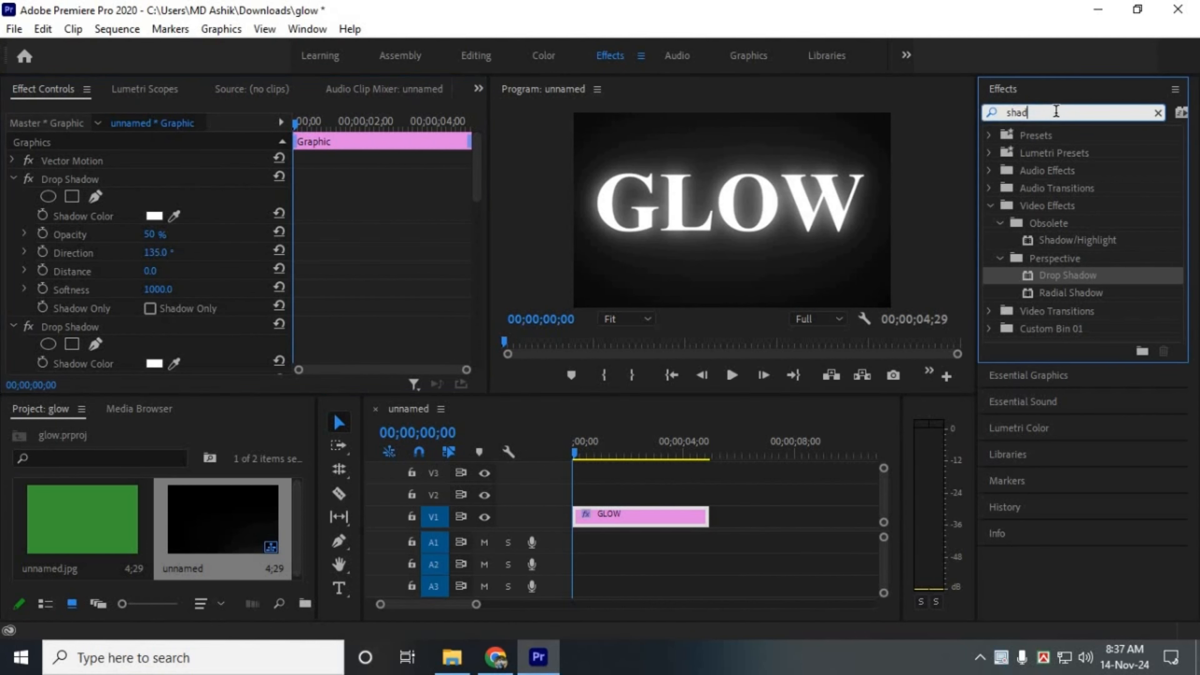
{"action": "key", "text": "BackSpace"}
{"action": "key", "text": "BackSpace"}
{"action": "key", "text": "BackSpace"}
{"action": "key", "text": "BackSpace"}
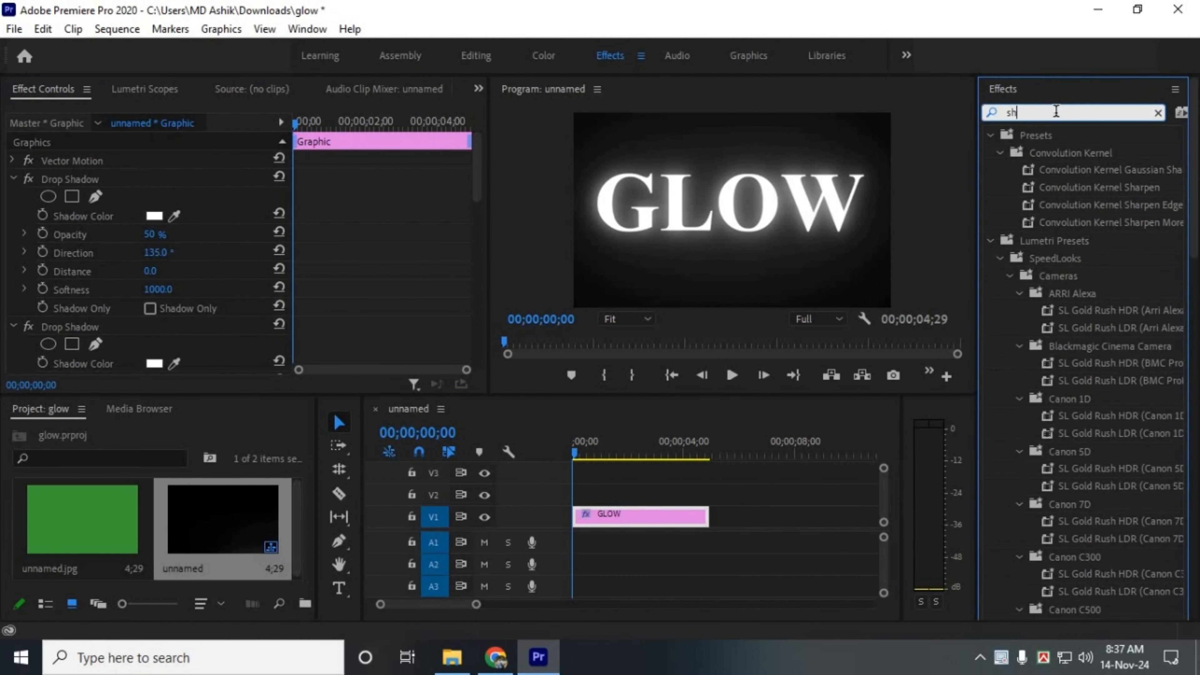
{"action": "type", "text": "tint"}
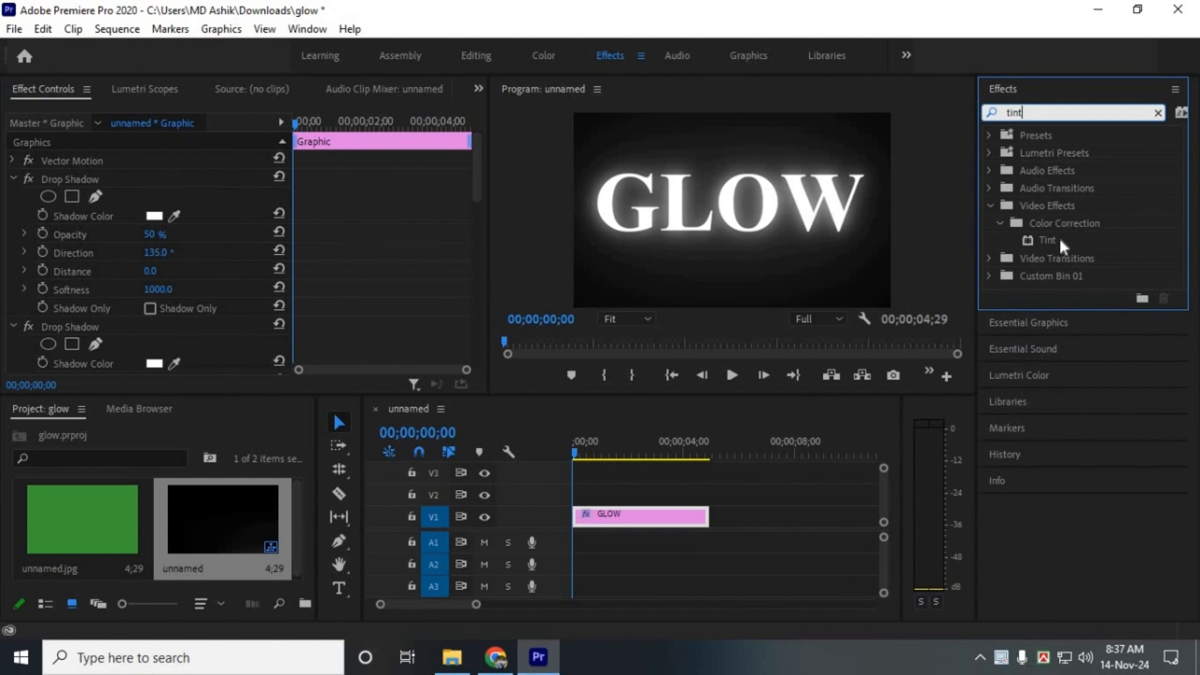
{"action": "left_click", "coordinate": [1059, 239]}
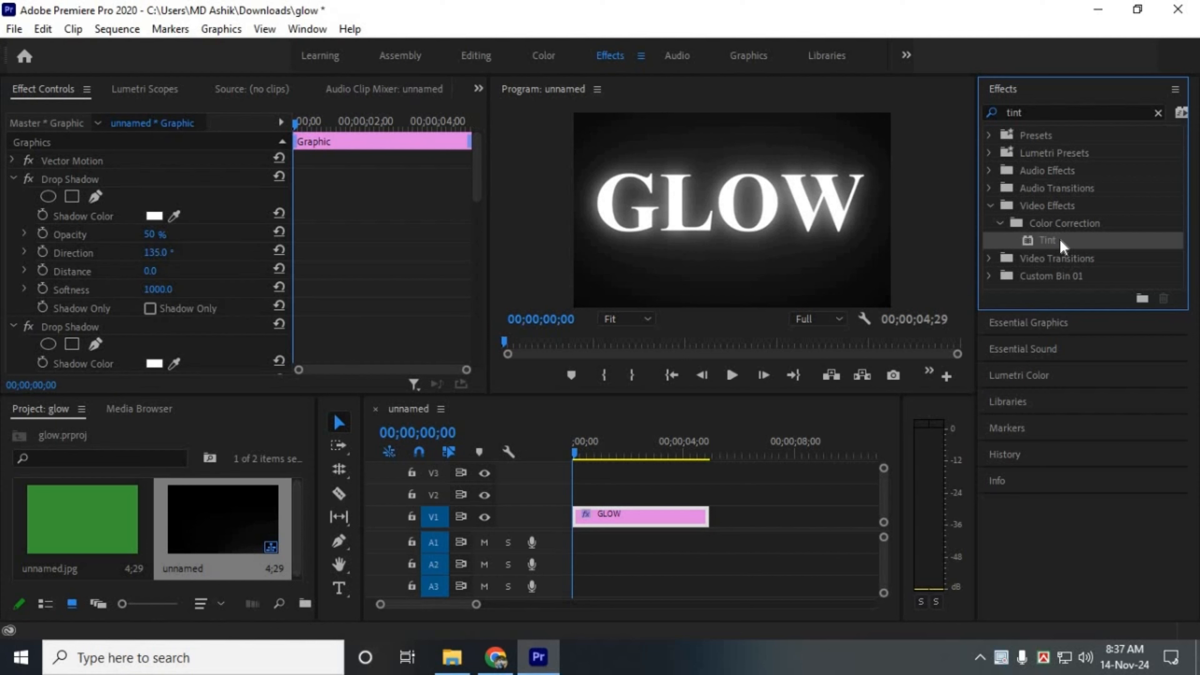
{"action": "left_click_drag", "start_coordinate": [1059, 240], "coordinate": [652, 515]}
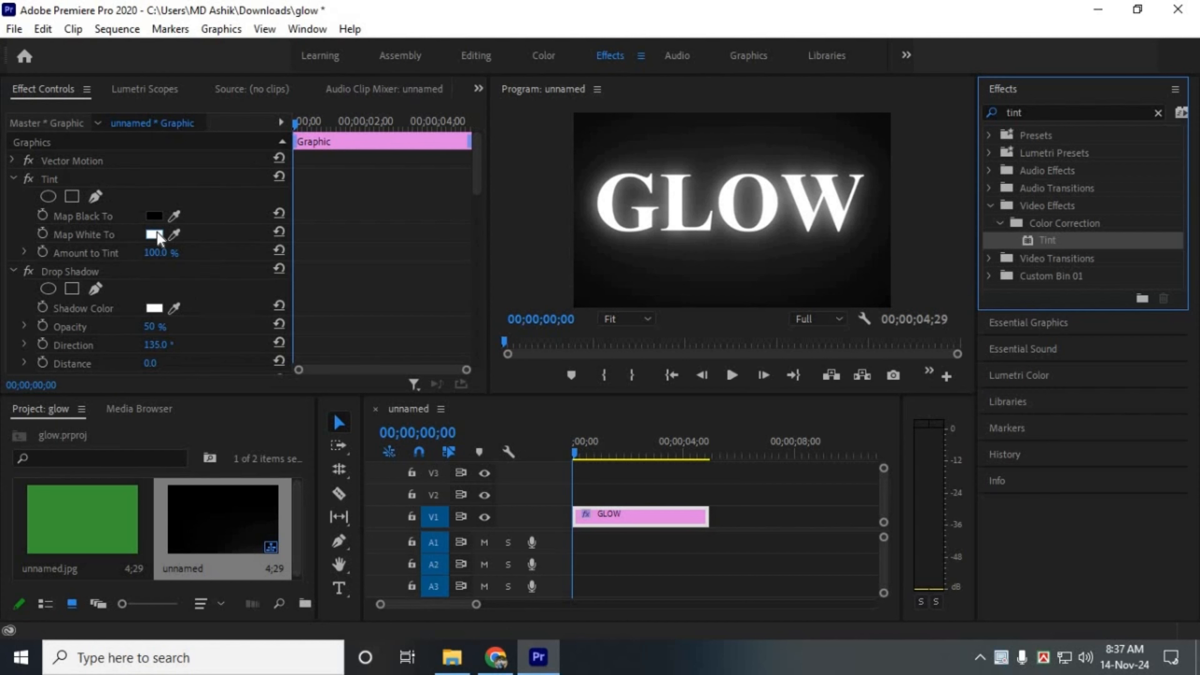
Set the Tint effect's Map White To colour to a bright red.
{"action": "left_click", "coordinate": [154, 234]}
{"action": "left_click_drag", "start_coordinate": [568, 378], "coordinate": [586, 436]}
{"action": "left_click", "coordinate": [797, 205]}
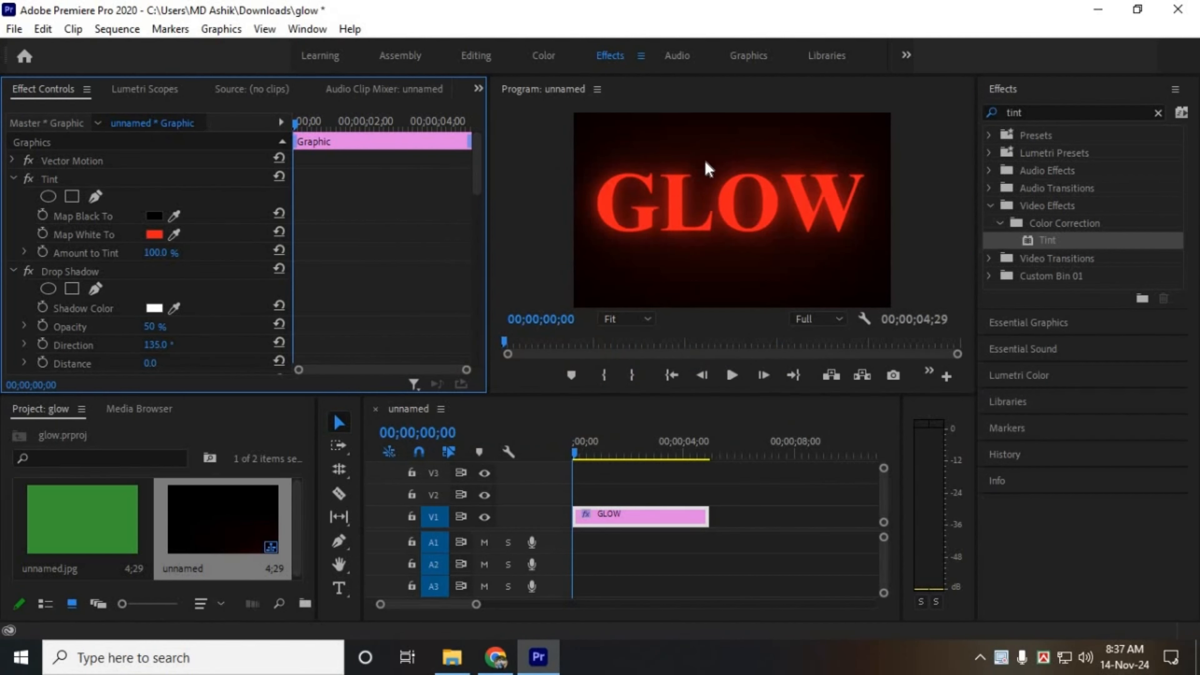
Change the Tint effect's Map White To colour to yellow FDE90C.
{"action": "left_click", "coordinate": [153, 235]}
{"action": "left_click_drag", "start_coordinate": [620, 239], "coordinate": [631, 250]}
{"action": "left_click_drag", "start_coordinate": [596, 437], "coordinate": [600, 436]}
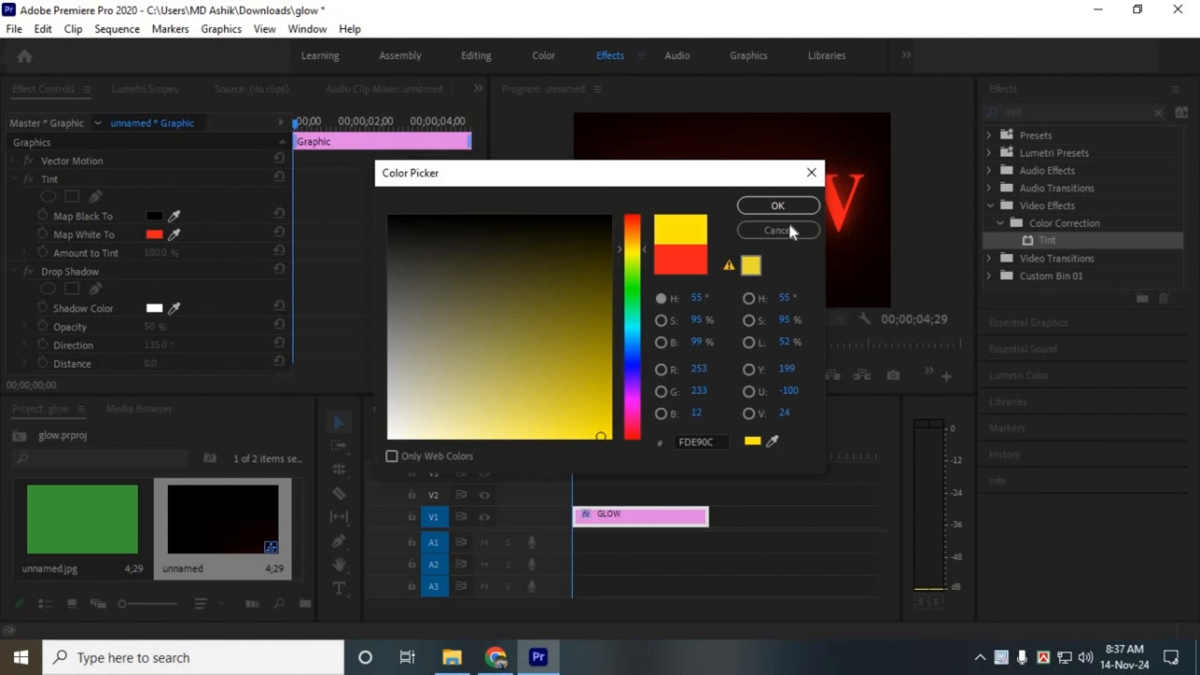
{"action": "left_click", "coordinate": [777, 205]}
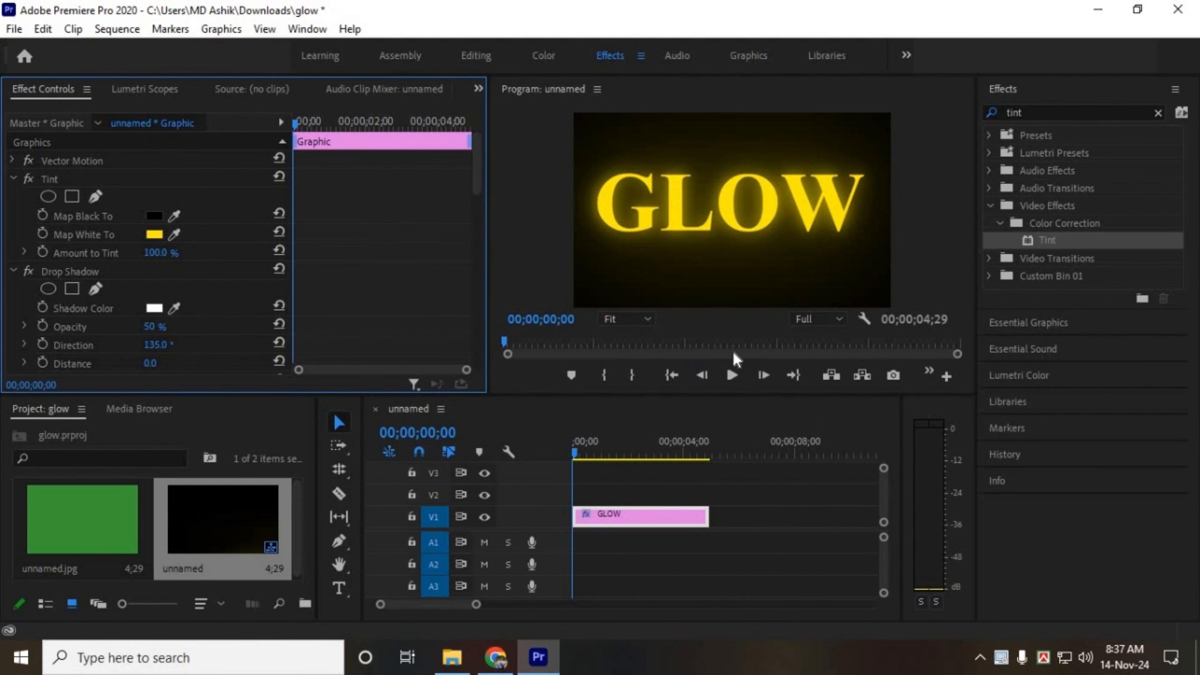